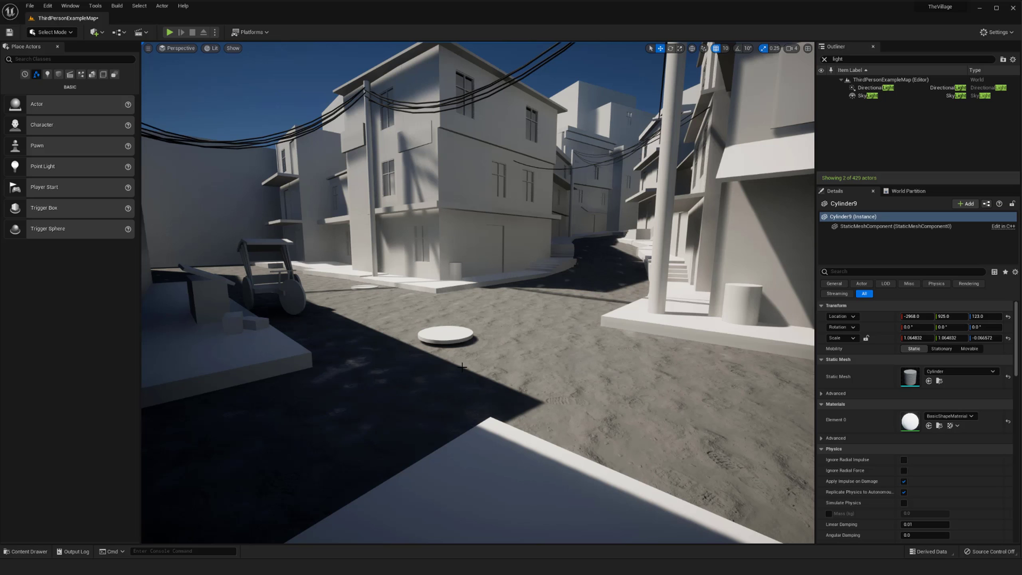
right_drag(421, 360, 387, 377)
key(w)
right_drag(393, 276, 425, 258)
key(s)
drag(534, 337, 533, 347)
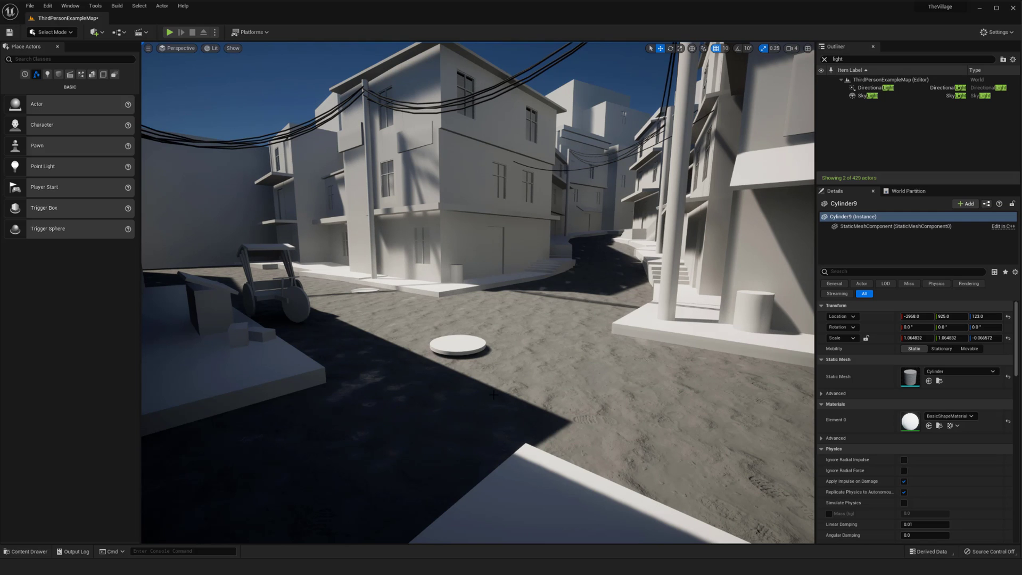
middle_drag(505, 375, 510, 371)
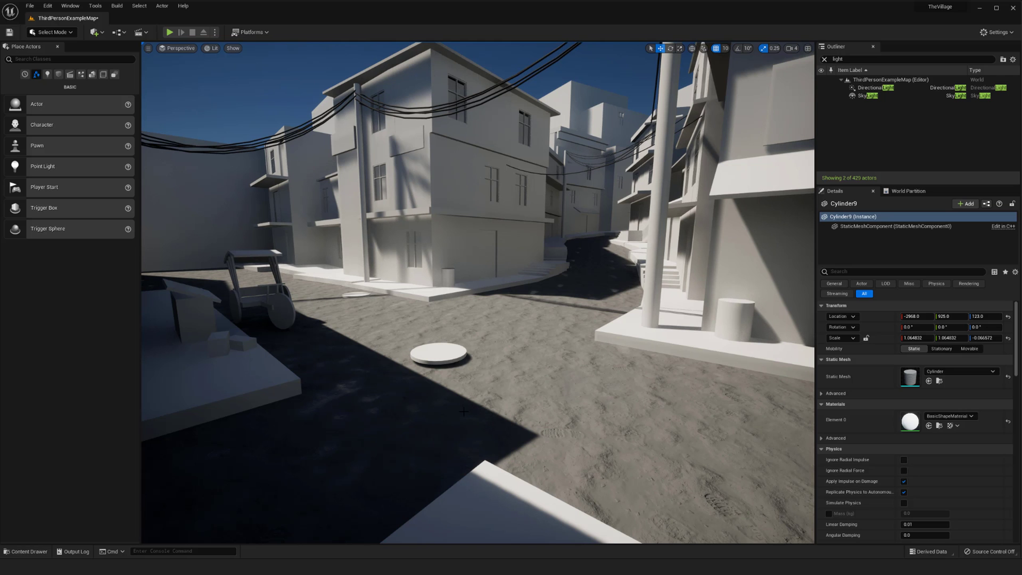
Select the street's ground mesh SM_Ground2 and open its M_Ground_Dirt material for inspection
right_drag(472, 387, 471, 414)
key(w)
drag(461, 393, 520, 358)
click(524, 360)
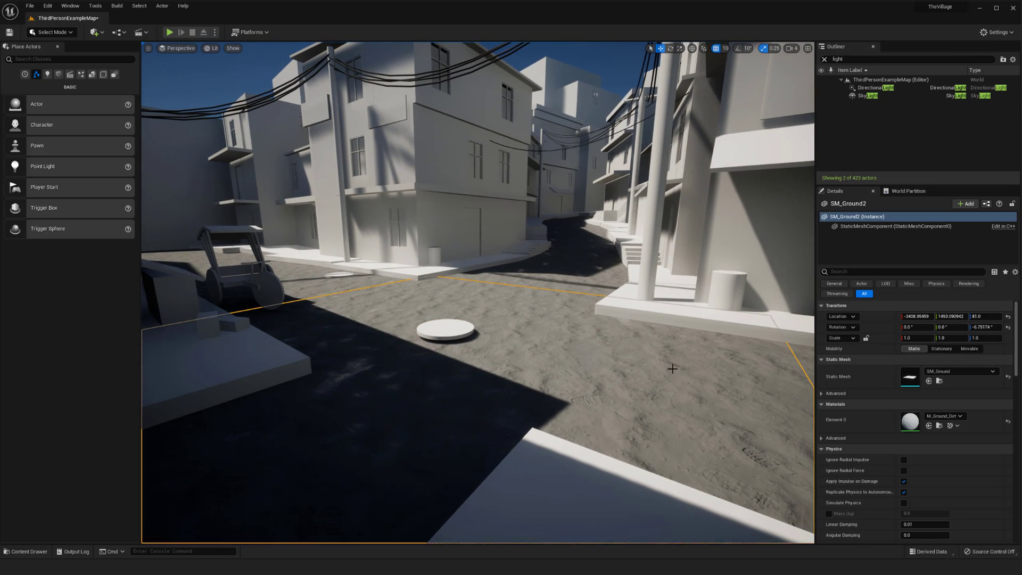
middle_drag(673, 368, 664, 392)
scroll(664, 393, up, 3)
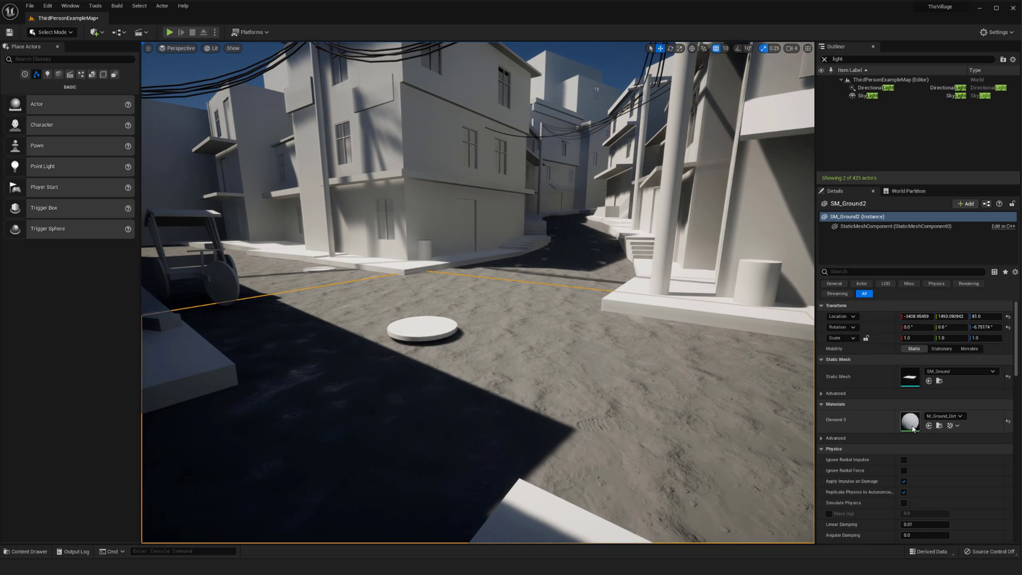
double_click(911, 423)
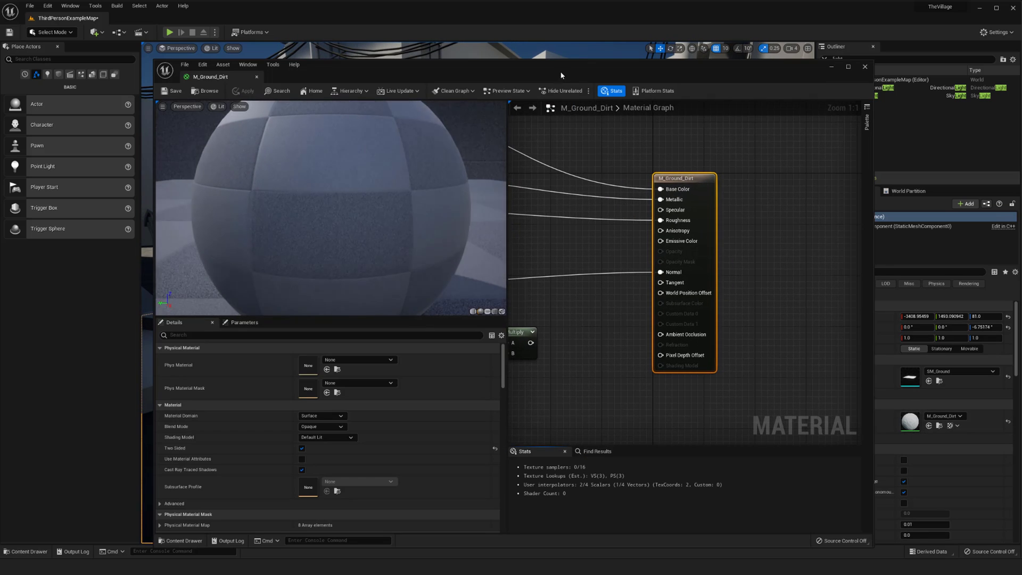
Examine the tessellation node group, including VertexNormalWS and the Multiply nodes, and the World Position Offset input in the M_Ground_Dirt graph
drag(562, 75, 577, 72)
scroll(616, 309, down, 2)
right_drag(601, 322, 739, 295)
right_drag(715, 351, 727, 320)
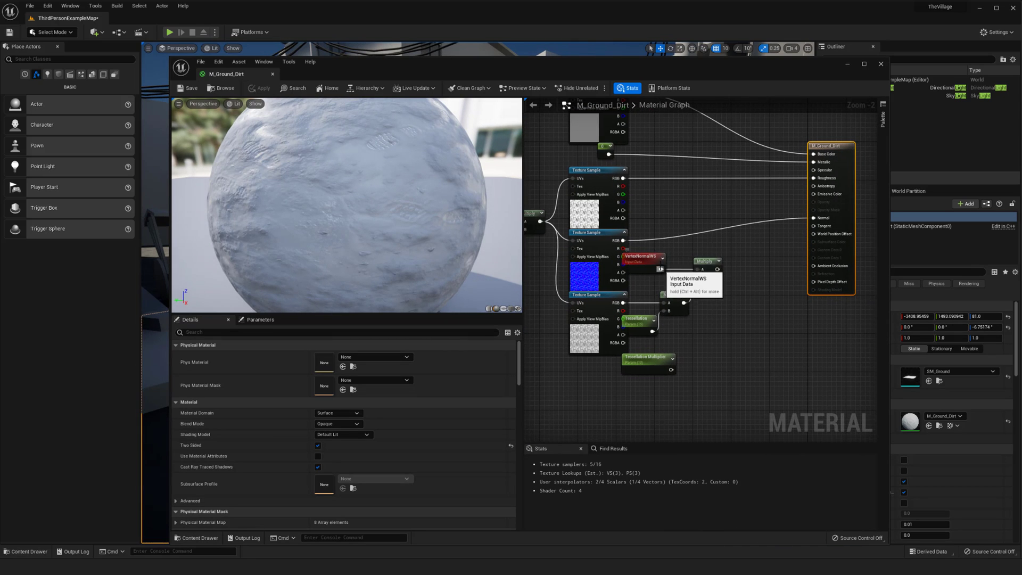
drag(745, 247, 686, 382)
right_drag(764, 281, 701, 311)
scroll(718, 289, up, 2)
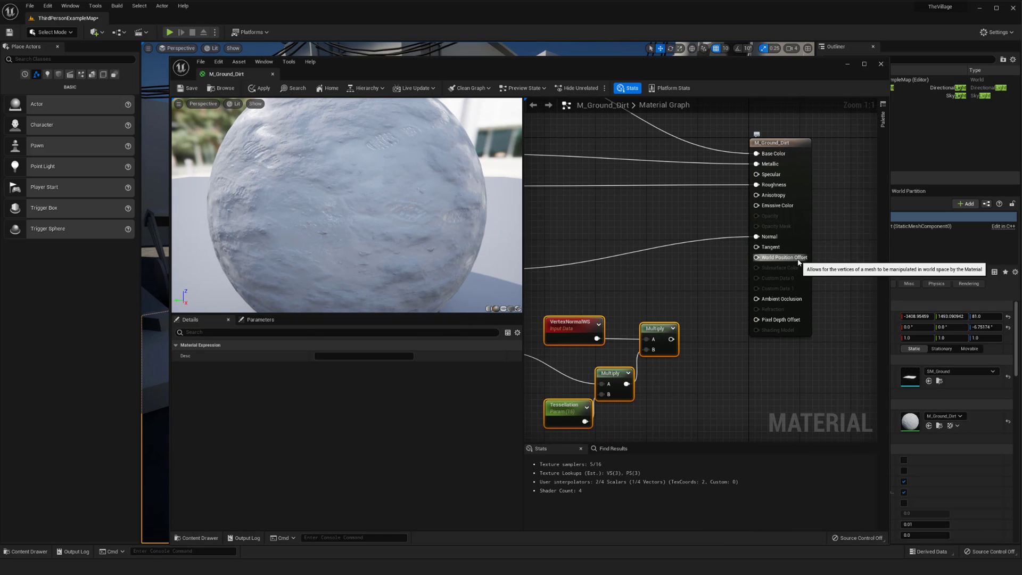
right_drag(690, 325, 766, 292)
right_drag(818, 313, 741, 328)
scroll(758, 345, down, 2)
click(759, 345)
mouse_move(521, 368)
mouse_down()
mouse_move(521, 491)
mouse_move(512, 357)
mouse_up()
Close the M_Ground_Dirt material and discard its unapplied changes
click(879, 66)
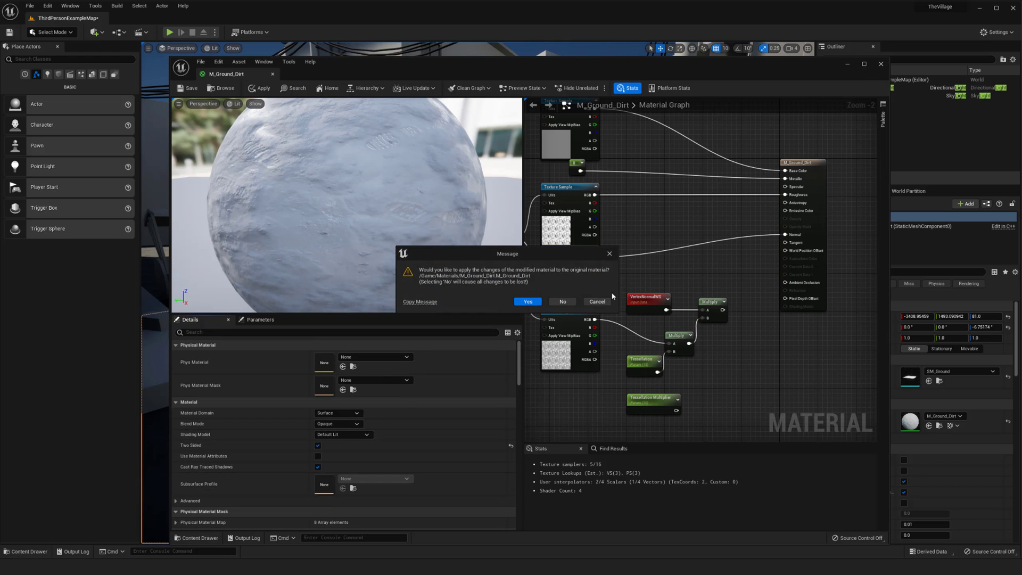
click(558, 302)
drag(554, 315, 543, 373)
mouse_move(561, 327)
right_down()
mouse_move(561, 304)
mouse_move(559, 324)
mouse_move(564, 316)
right_up()
Enable the beta Modeling Tools Editor Mode plugin and restart the editor
click(47, 6)
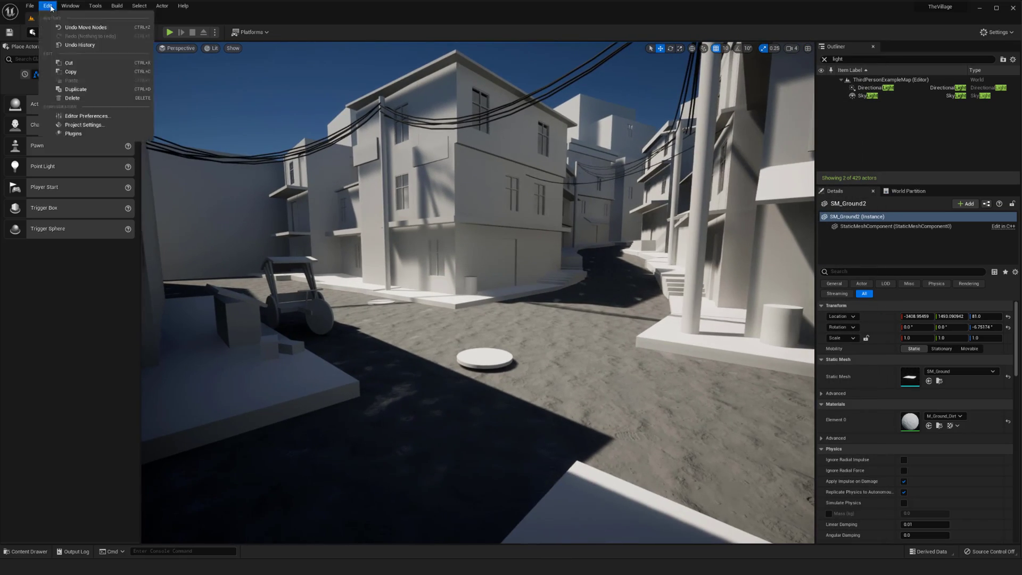
click(73, 133)
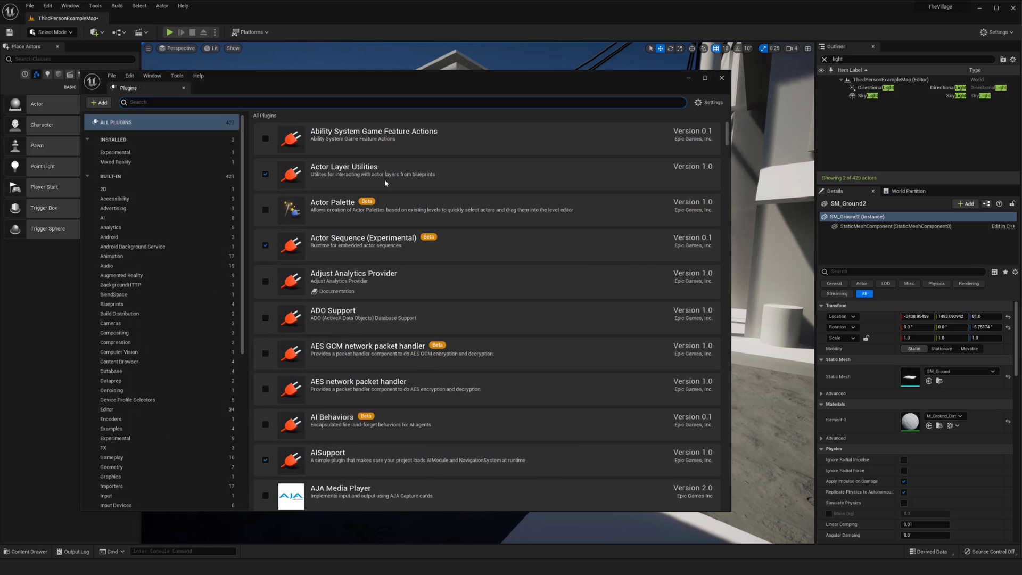
text(modeling)
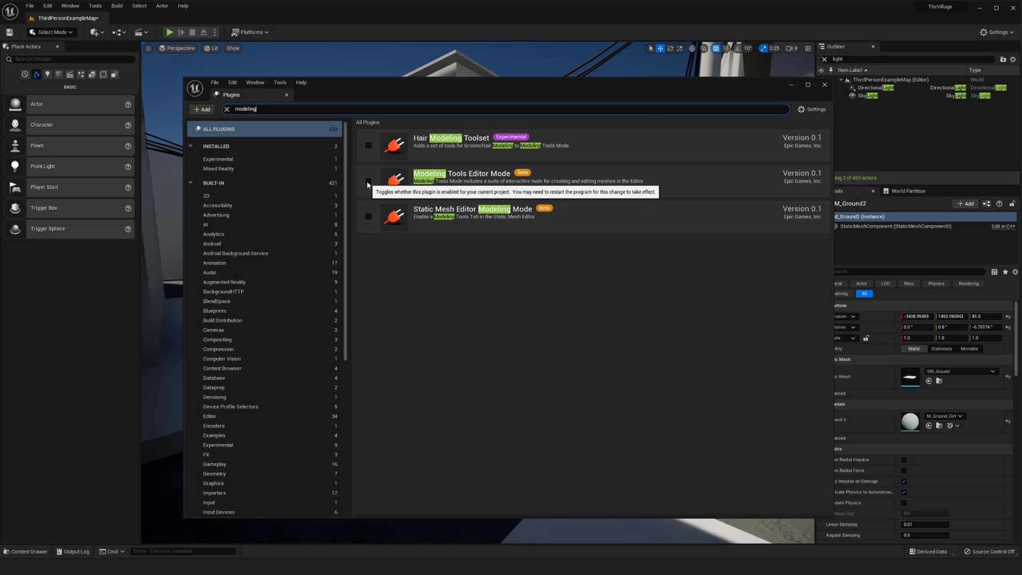
click(368, 181)
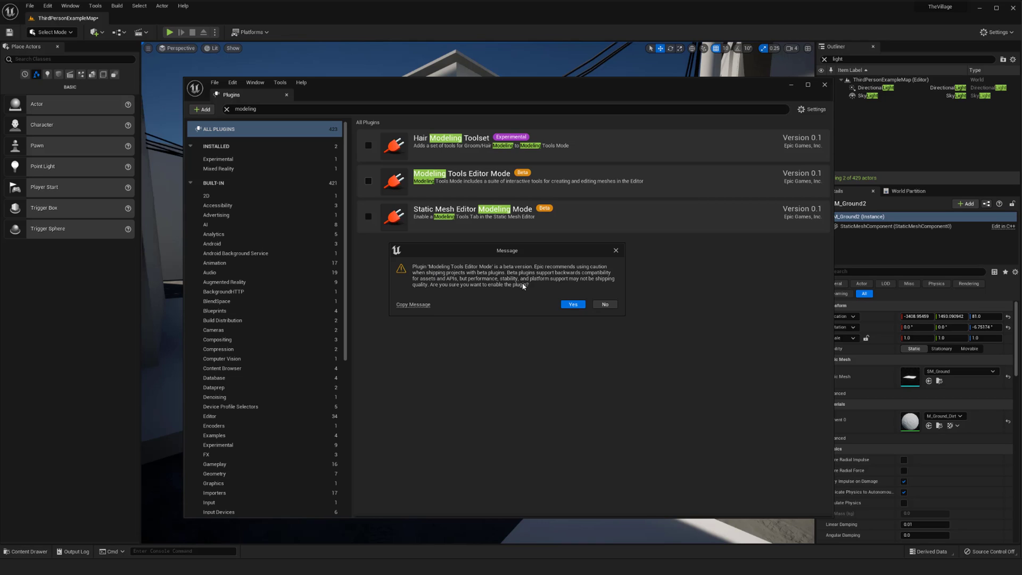
click(569, 306)
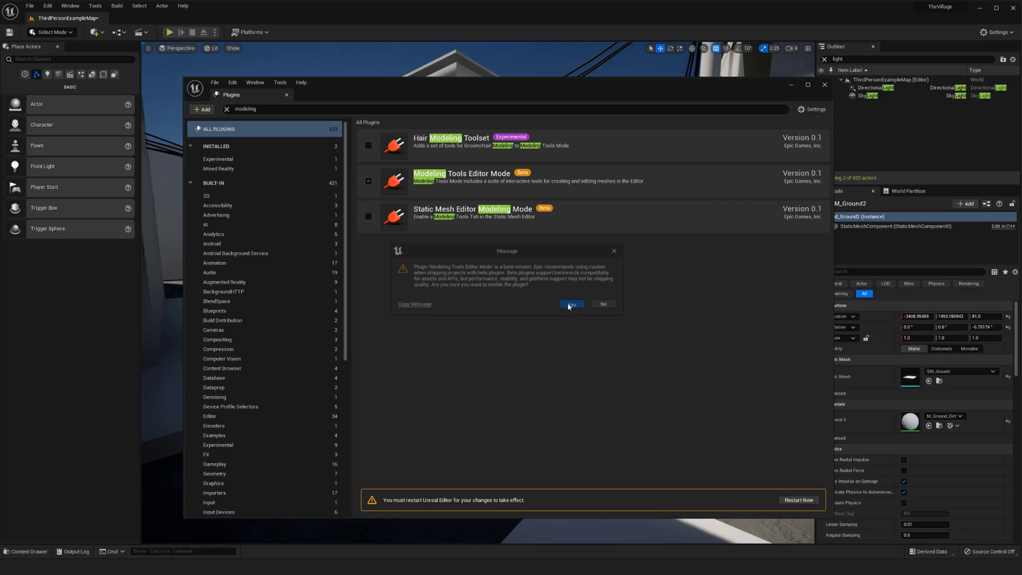
click(800, 501)
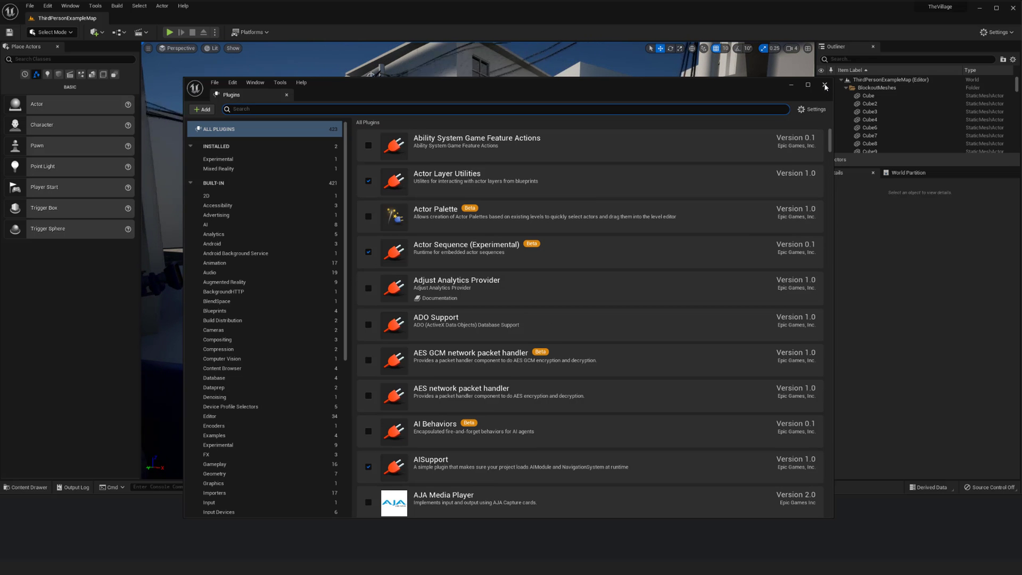
Close the plugin browser and extend the level viewport down over the empty area below it
click(825, 85)
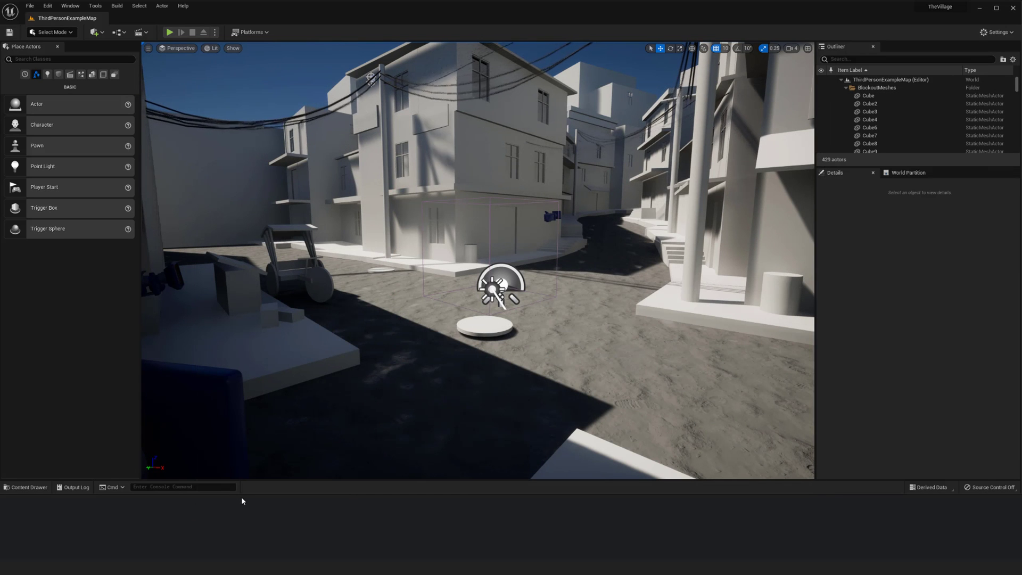
drag(244, 494, 246, 559)
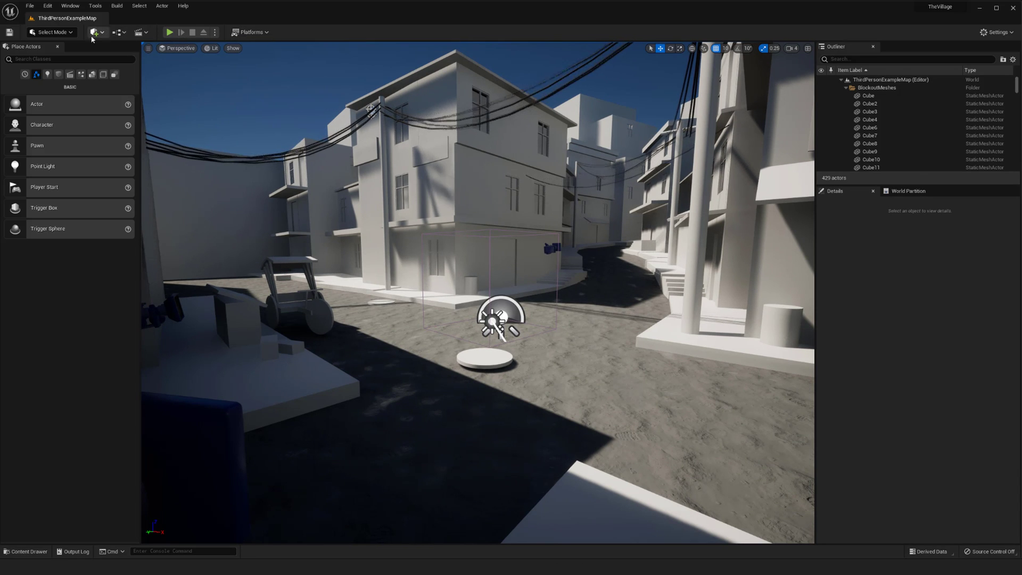
Switch the editor from Select mode to Modeling mode and look through its available tools
click(49, 33)
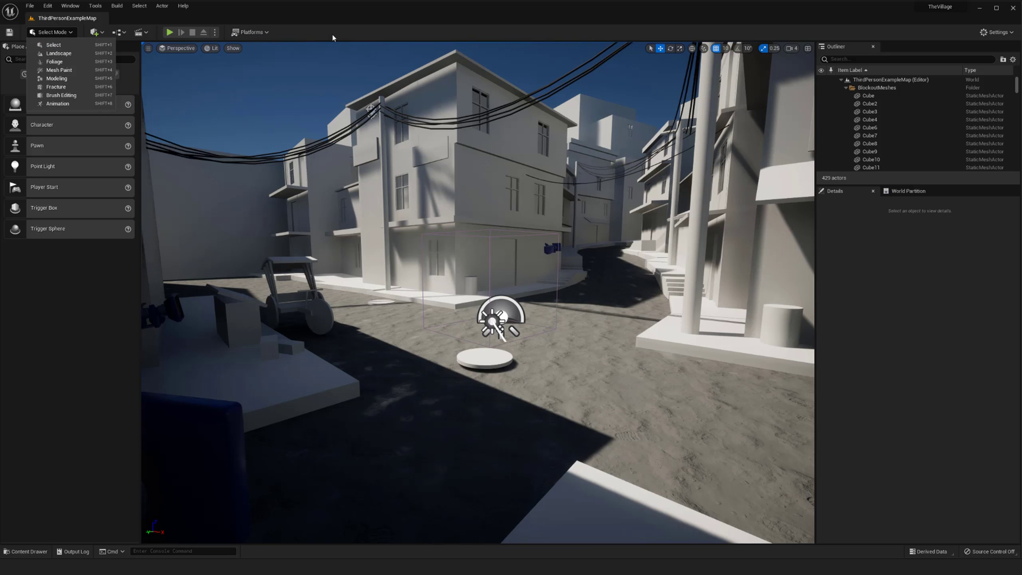
click(333, 37)
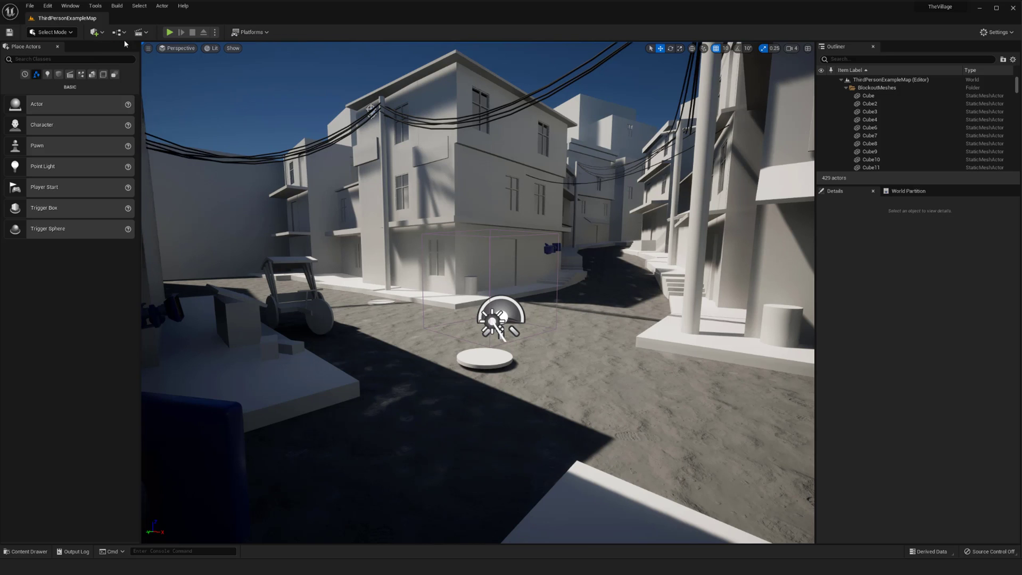
click(64, 33)
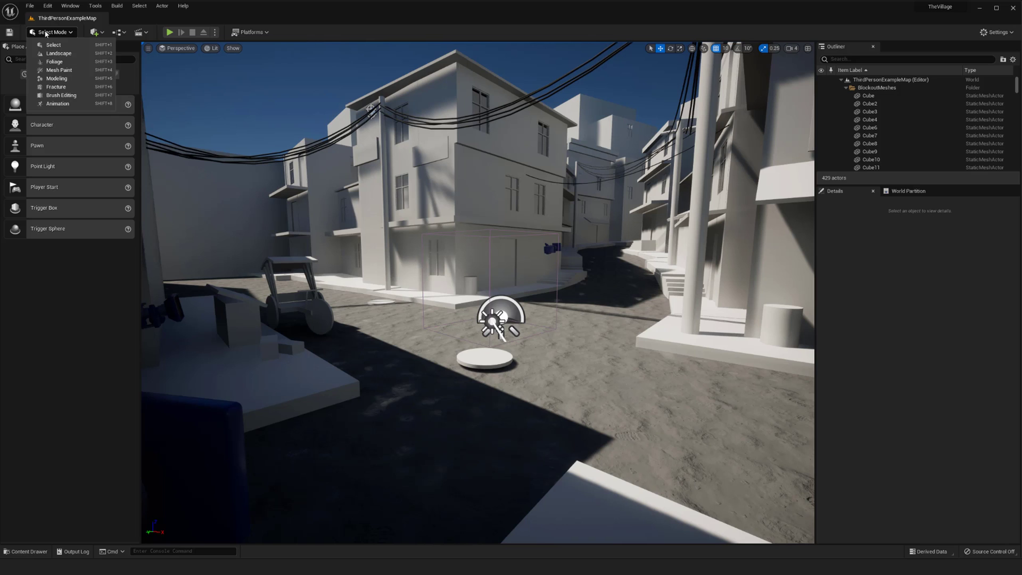
click(45, 33)
click(46, 33)
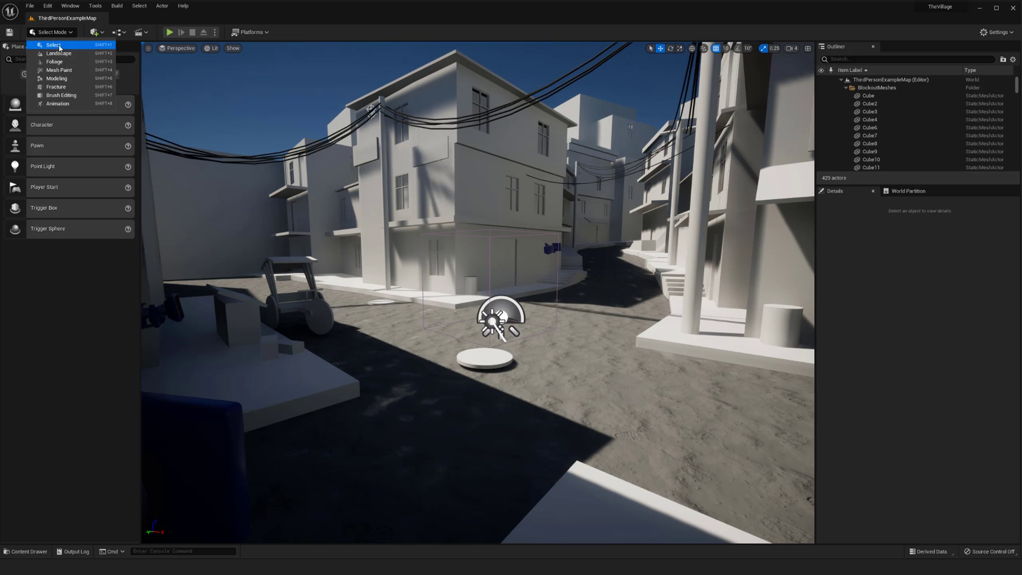
click(68, 79)
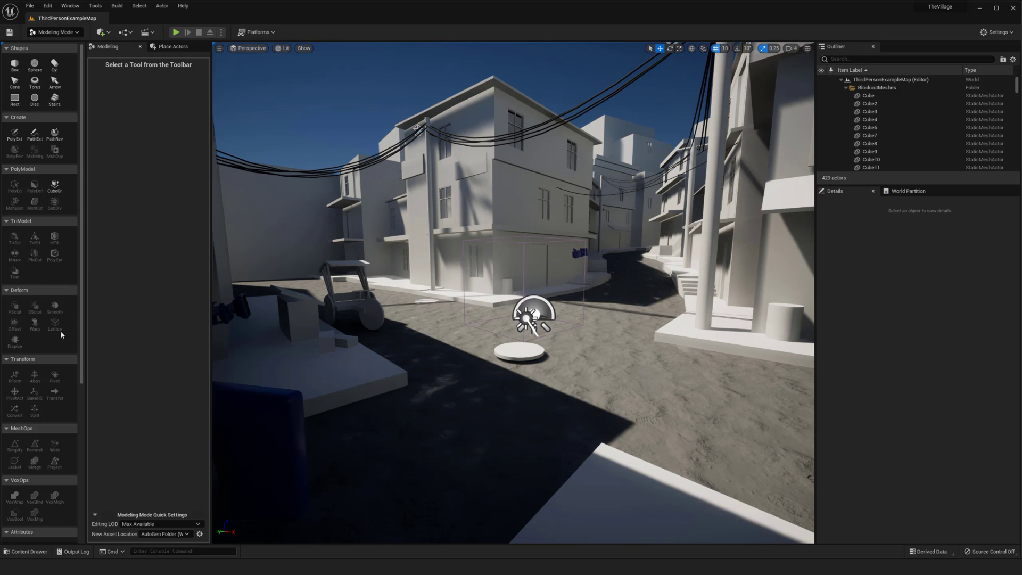
scroll(71, 247, down, 5)
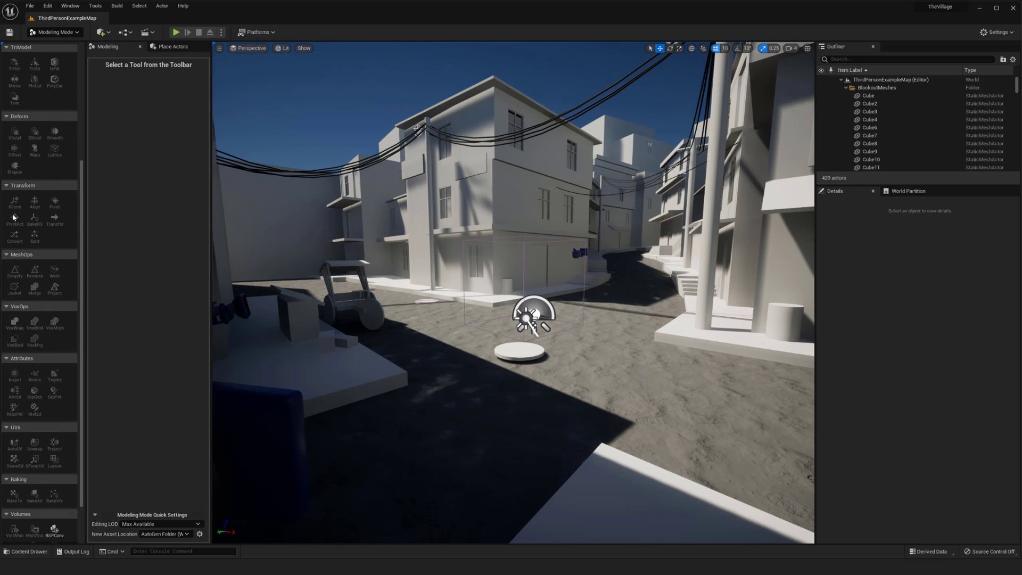
drag(82, 334, 82, 194)
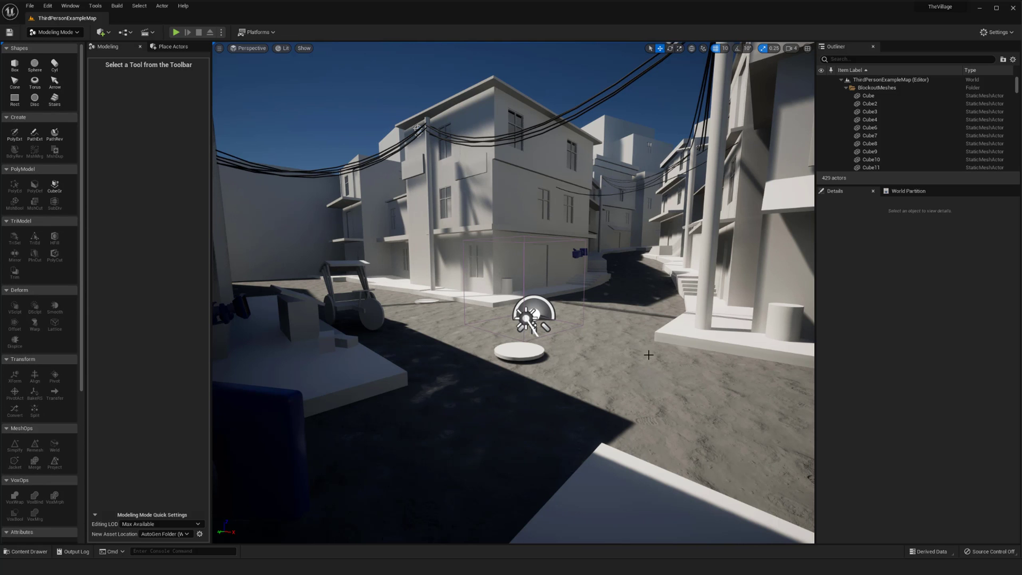
Select the street's ground mesh SM_Ground2 for modeling and inspect its surface from closer up
right_drag(639, 354, 645, 400)
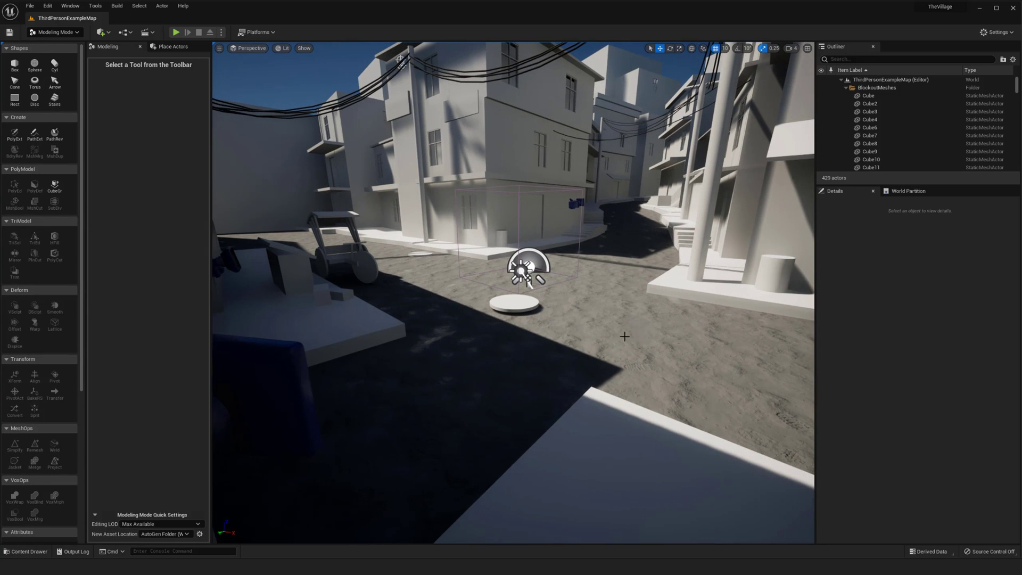
key(w)
right_drag(625, 335, 597, 286)
click(623, 334)
key(d)
key(w)
key(s)
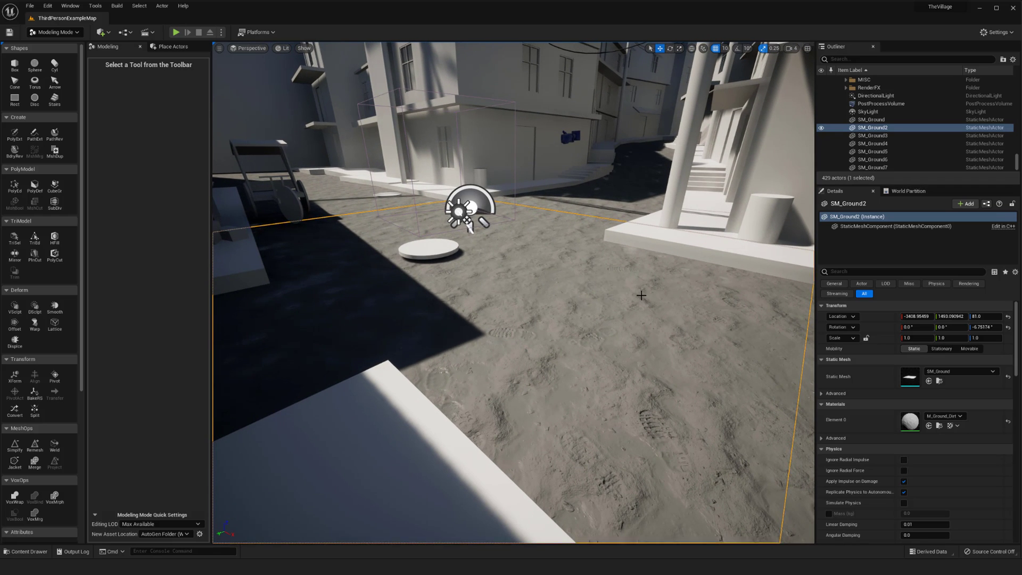
middle_drag(467, 296, 479, 312)
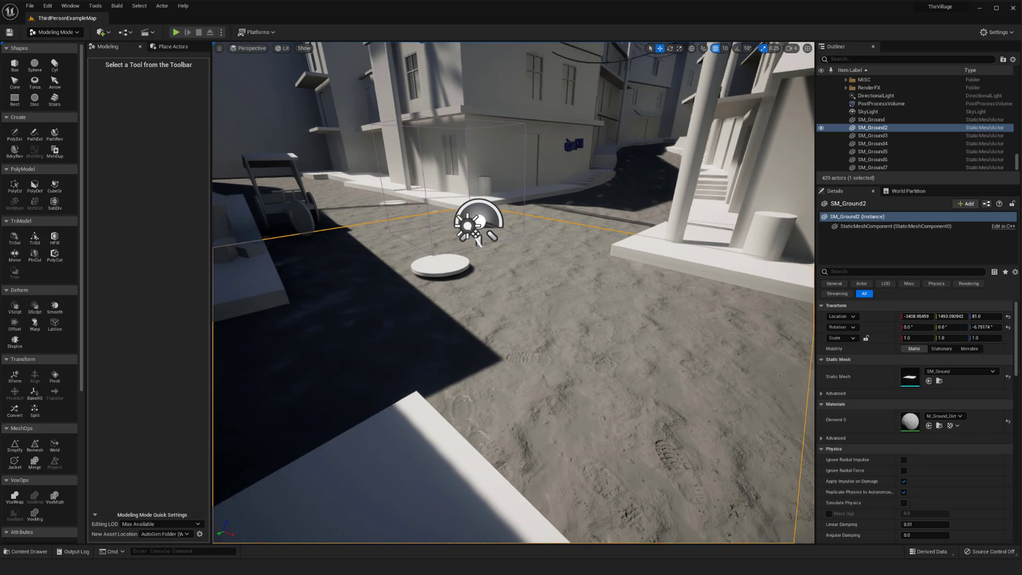
scroll(544, 349, up, 3)
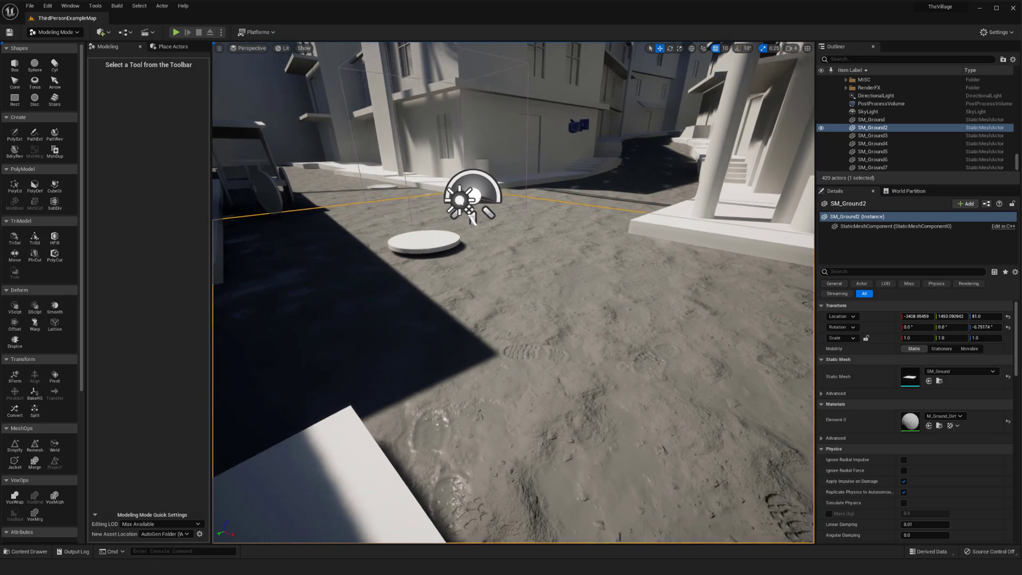
right_drag(561, 352, 580, 367)
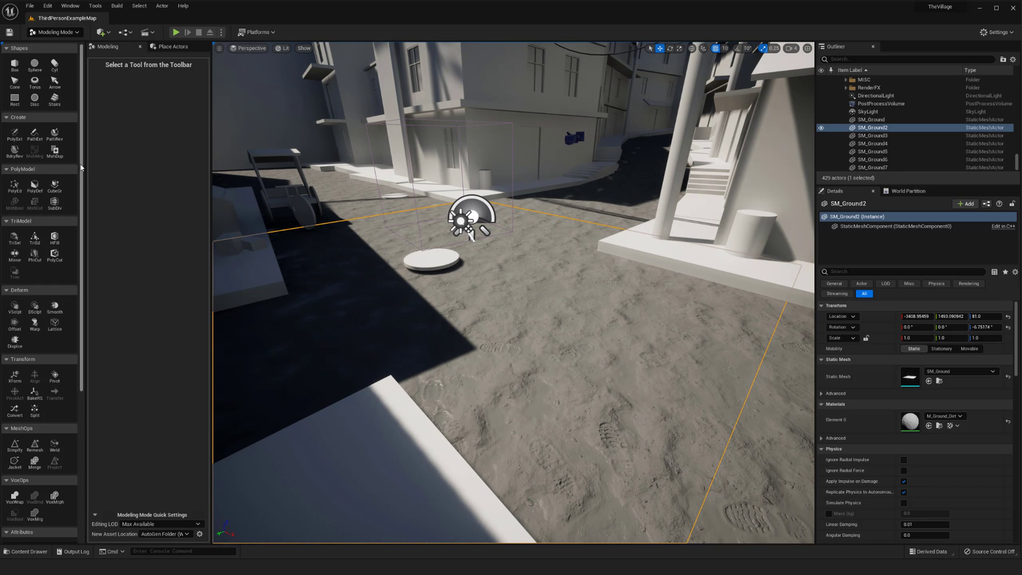
Start the Displace tool from the Deform group on the selected ground mesh
scroll(43, 240, down, 3)
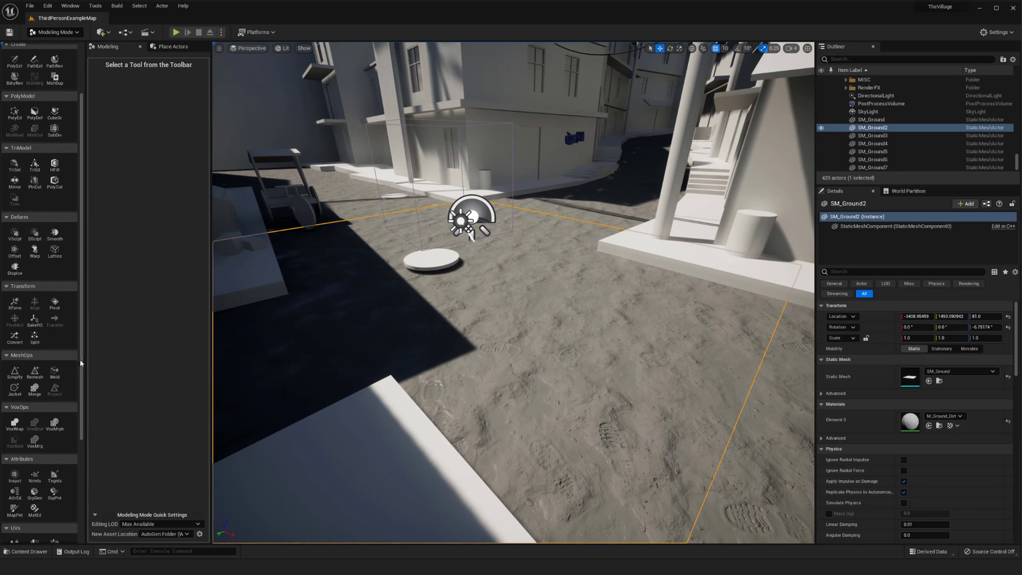
scroll(82, 383, down, 2)
scroll(84, 393, down, 2)
scroll(85, 417, down, 3)
scroll(84, 438, up, 3)
scroll(81, 417, up, 4)
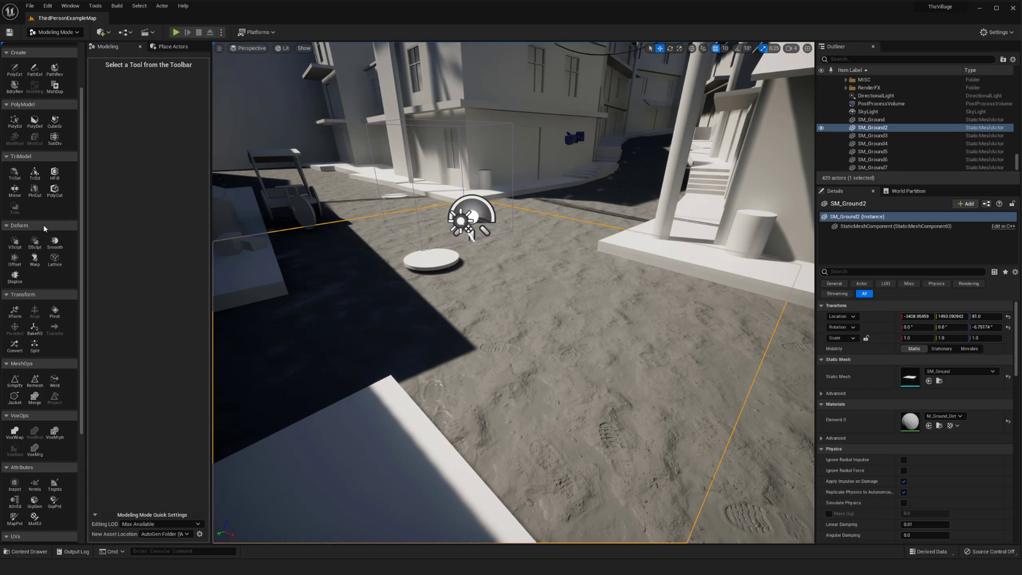
click(15, 276)
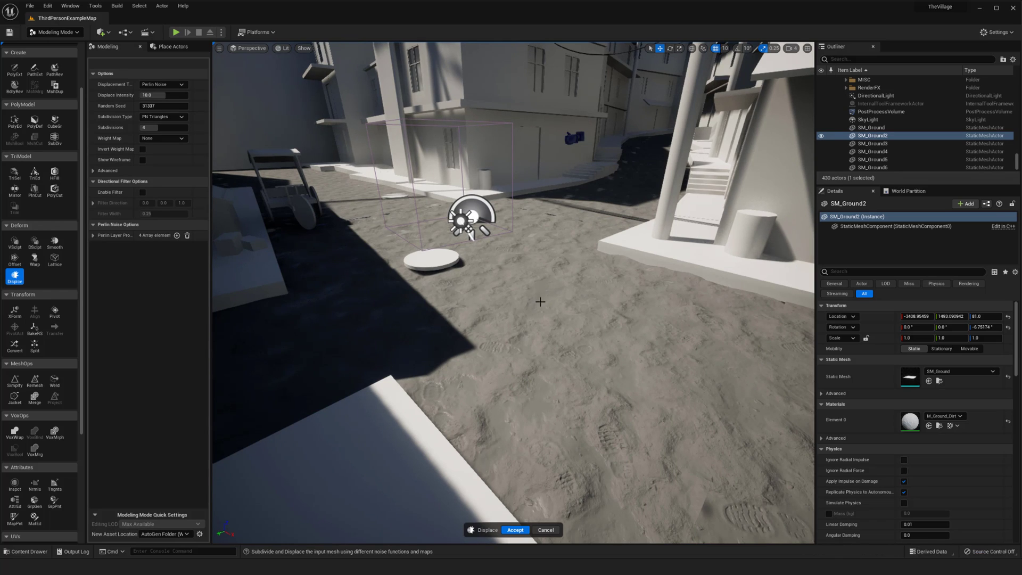
Examine the Displace preview on the ground surface up close and from above
right_drag(542, 297, 549, 296)
scroll(550, 295, up, 8)
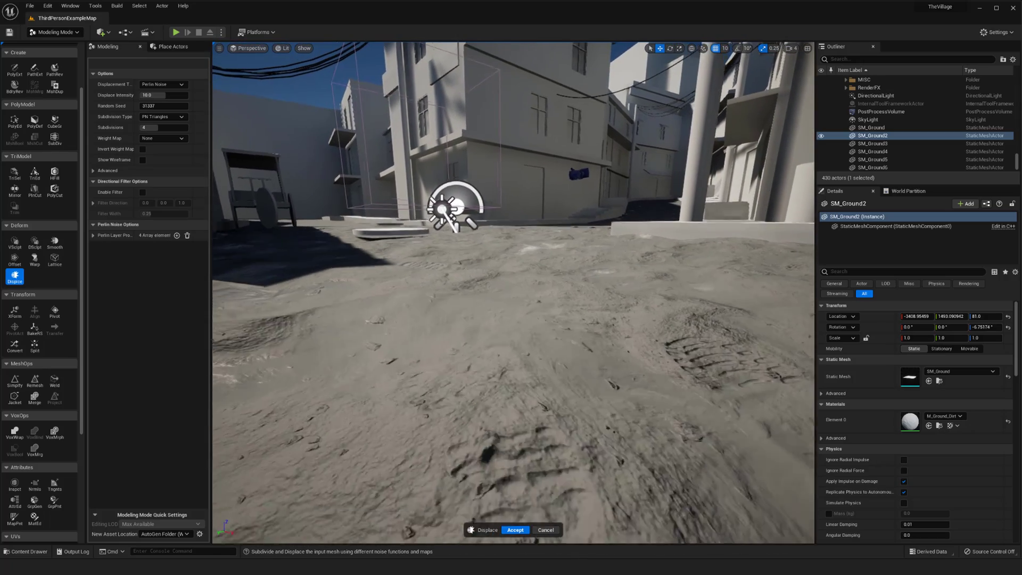
scroll(539, 278, up, 5)
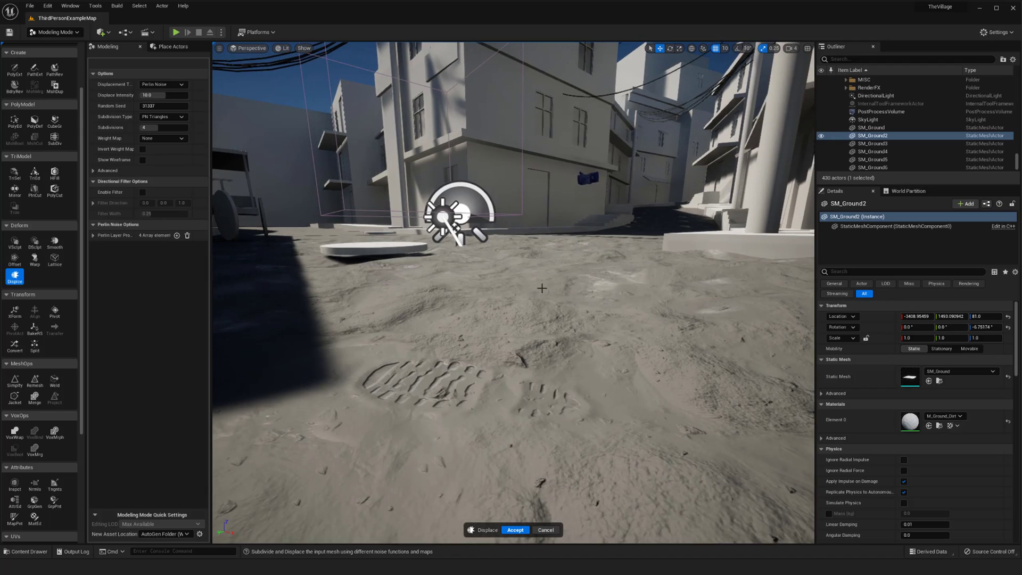
mouse_move(542, 290)
right_down()
mouse_move(534, 296)
mouse_move(542, 290)
mouse_move(552, 302)
right_up()
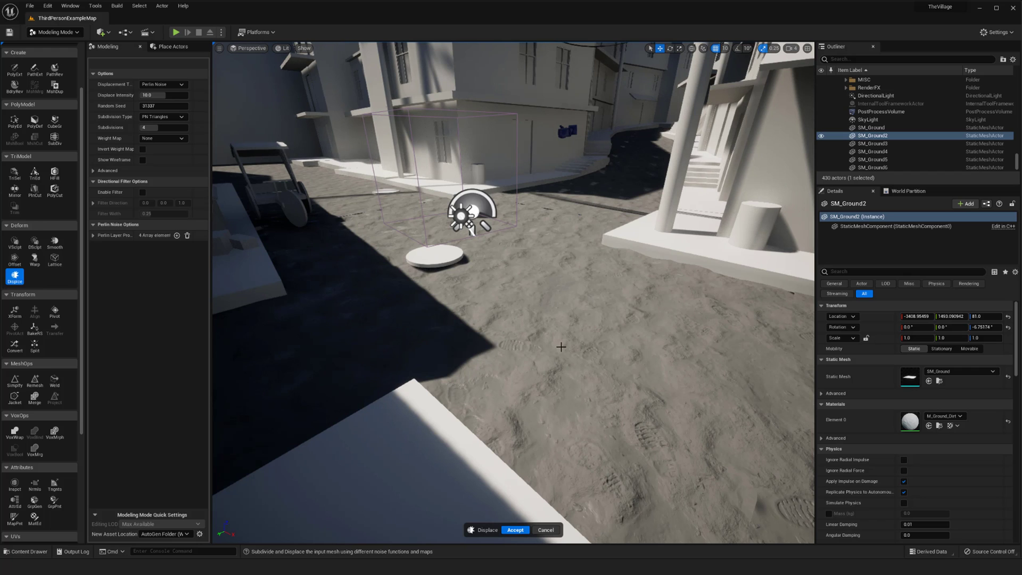
mouse_move(531, 316)
right_down()
mouse_move(538, 308)
mouse_move(530, 309)
right_up()
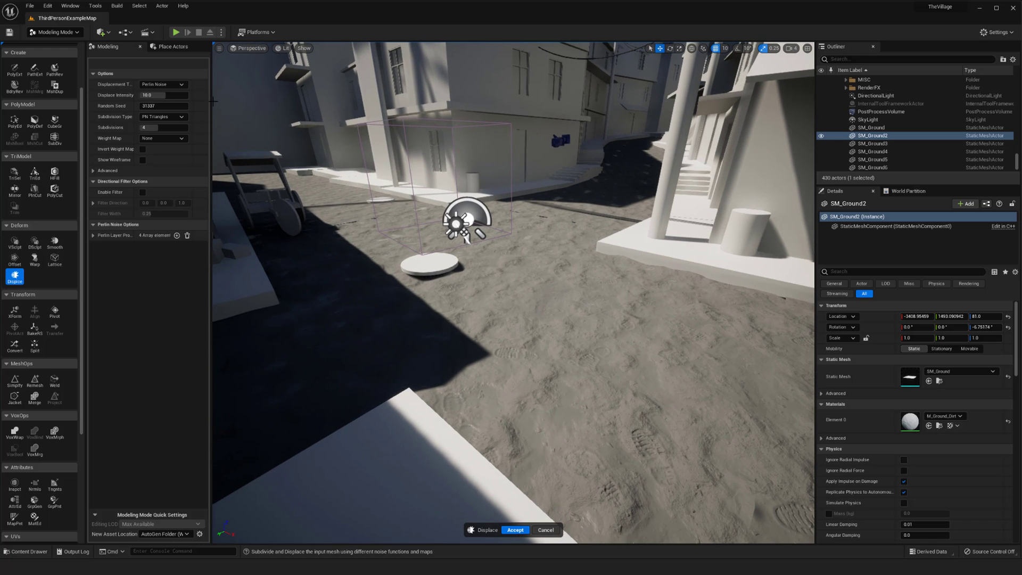
Set the Displace type to Texture2D Map and assign Ground_Dirt_height as the displacement map
click(170, 85)
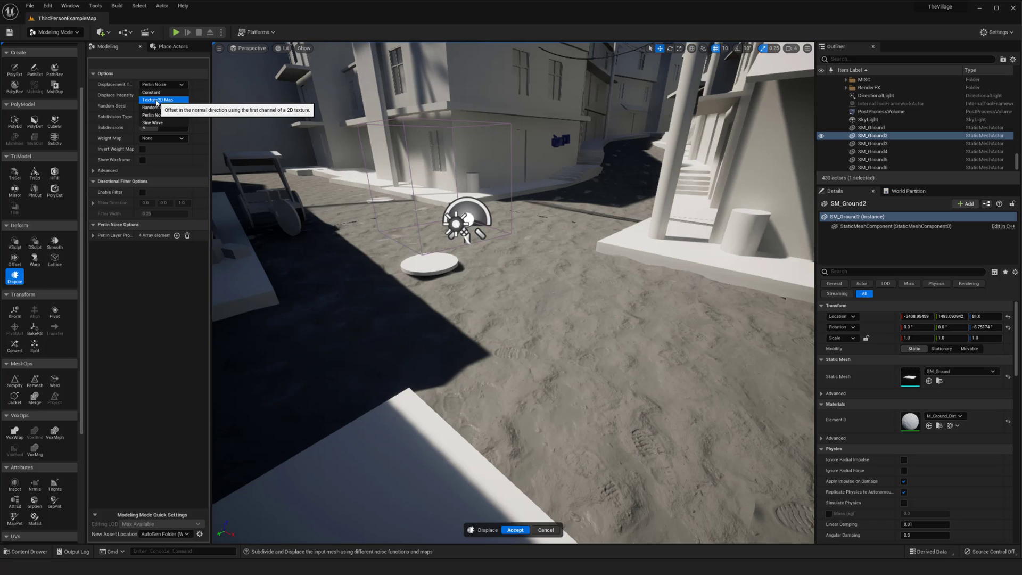
click(158, 101)
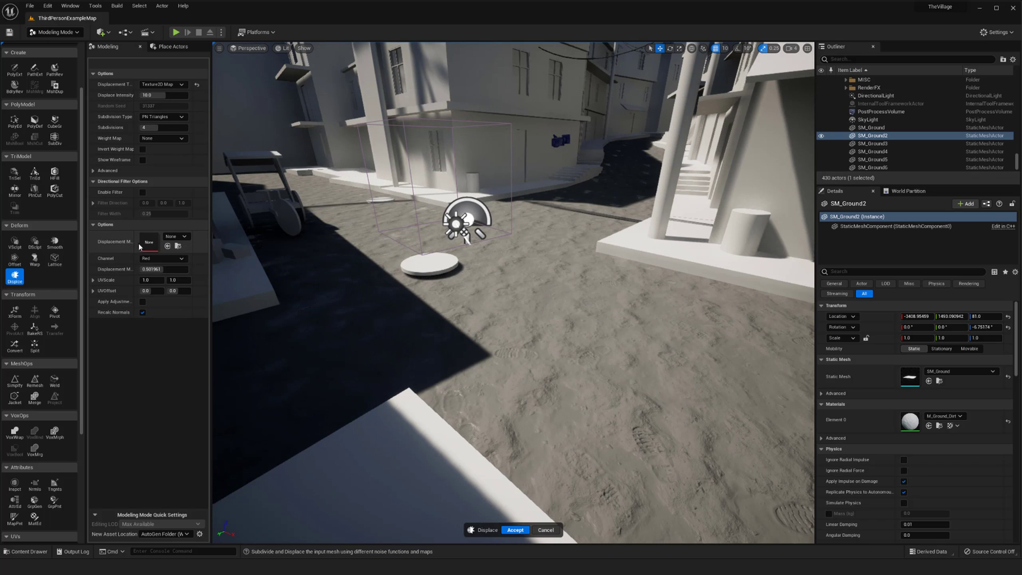
click(172, 239)
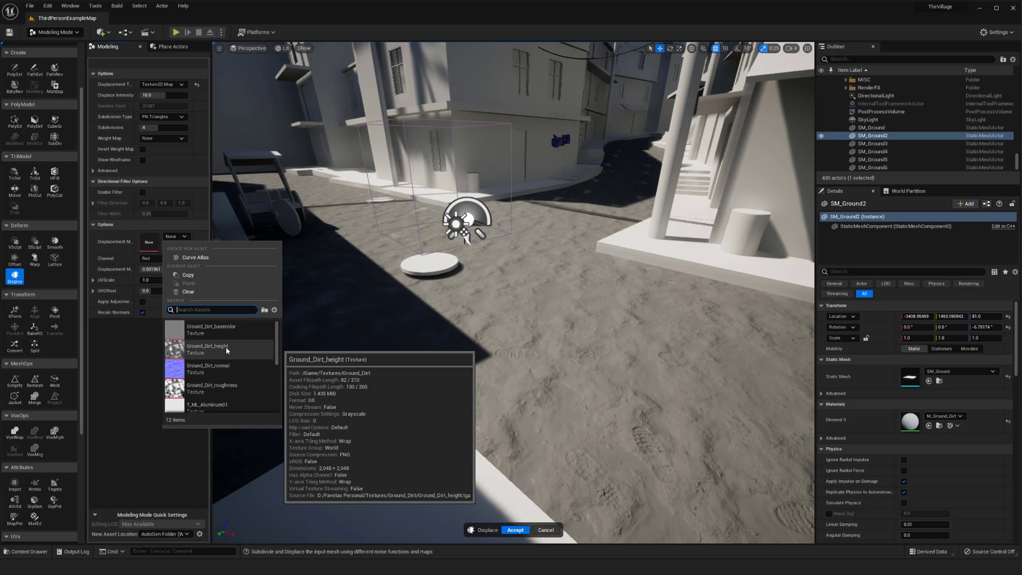
click(226, 346)
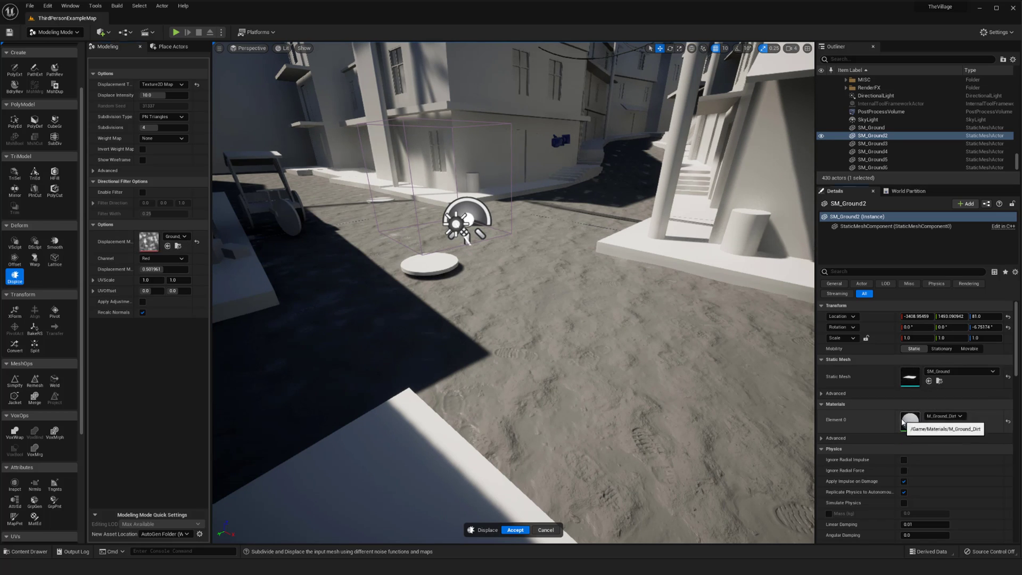
Open the ground's M_Ground_Dirt material, check its Texture Size parameter, and close the material
double_click(910, 420)
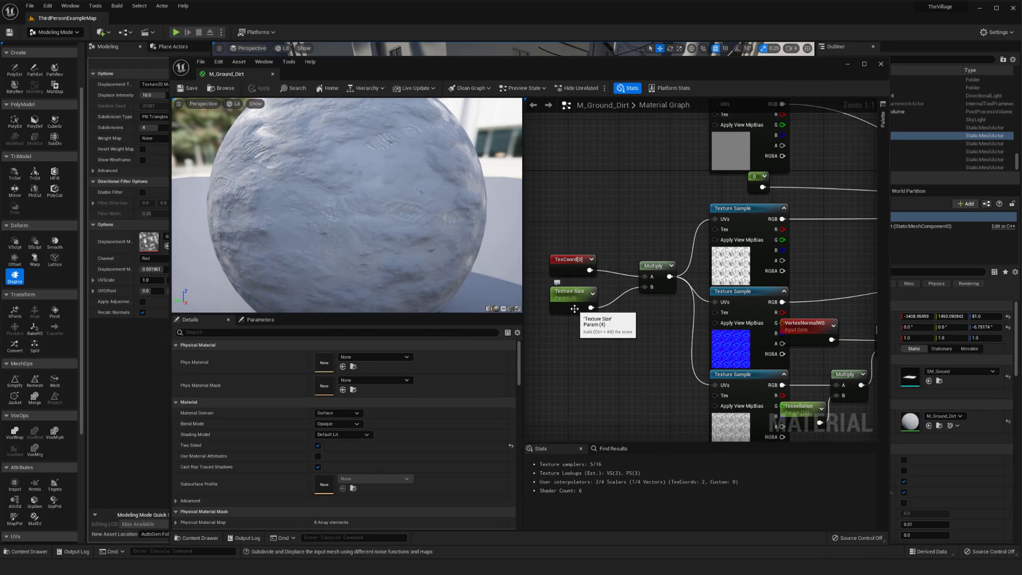
right_drag(624, 237, 645, 231)
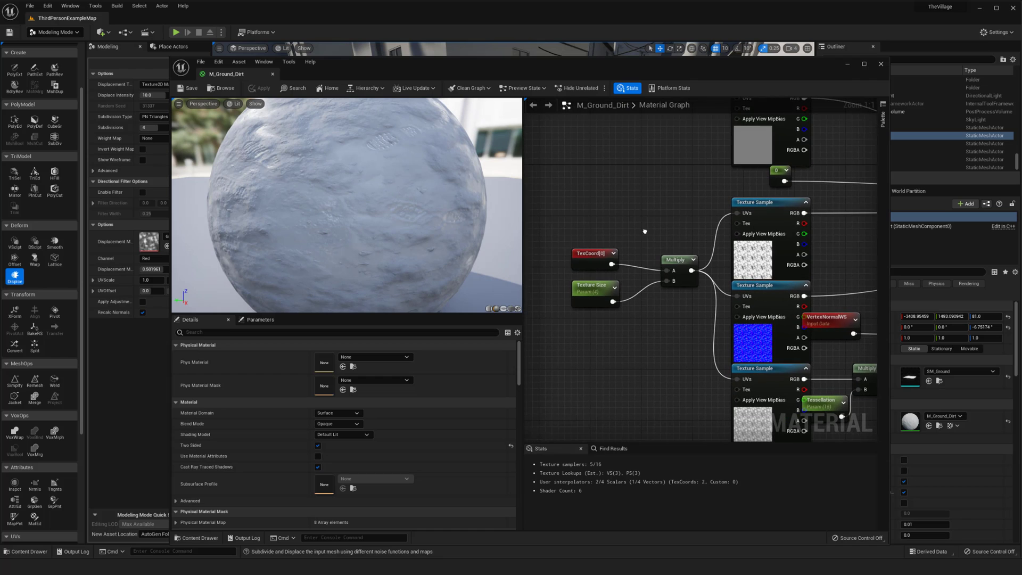
click(590, 297)
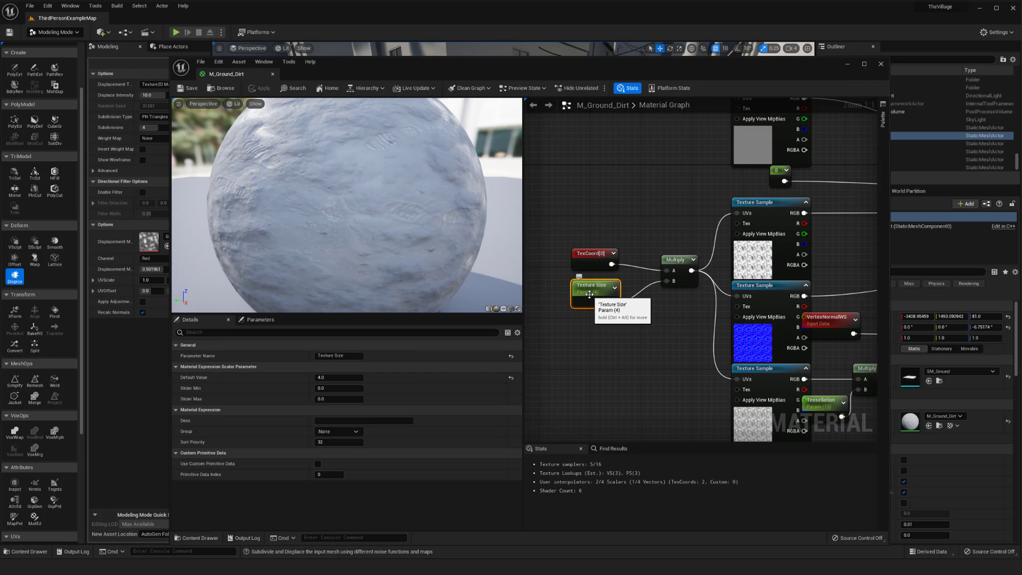
click(629, 357)
right_drag(629, 357, 592, 358)
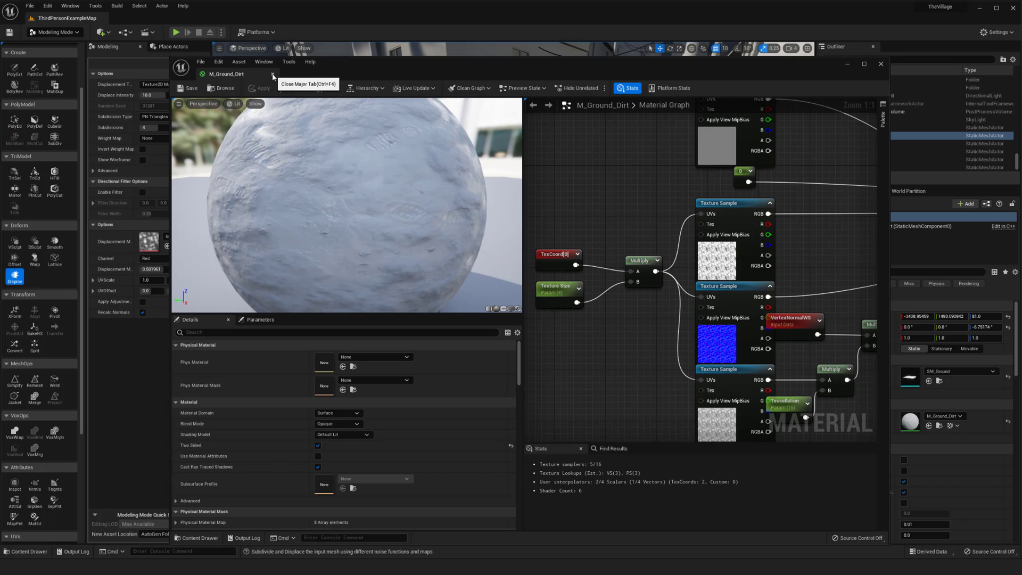
click(273, 76)
Set the displacement map's UV scale to 4 in both directions
key(w)
right_drag(521, 334, 512, 298)
key(s)
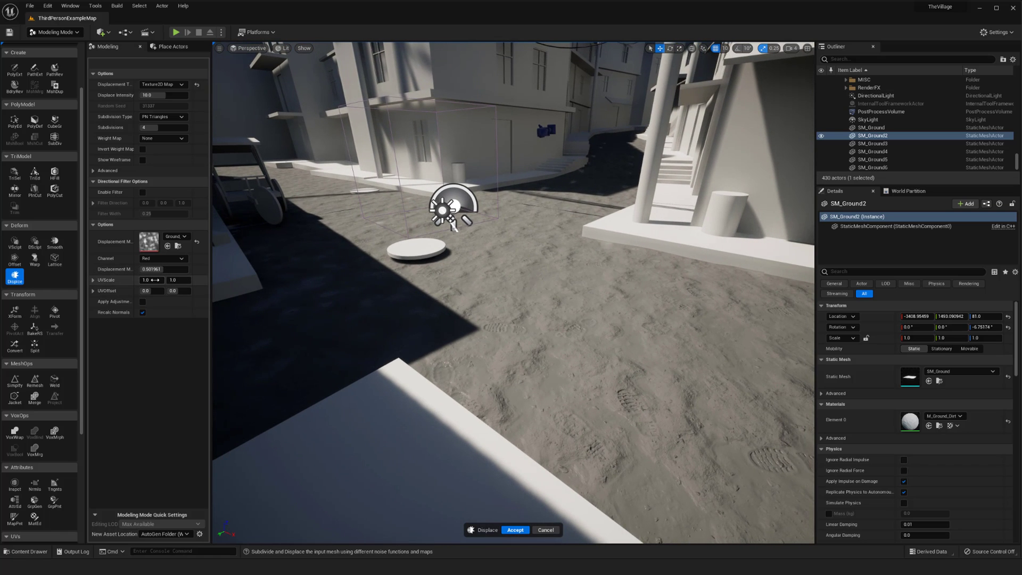
text(4)
key(Tab)
text(4)
key(Return)
Examine the texture-based displacement preview on the street ground from several heights and angles
key(w)
right_drag(438, 289, 459, 249)
key(w)
key(q)
key(e)
right_drag(503, 287, 492, 319)
middle_drag(495, 302, 488, 297)
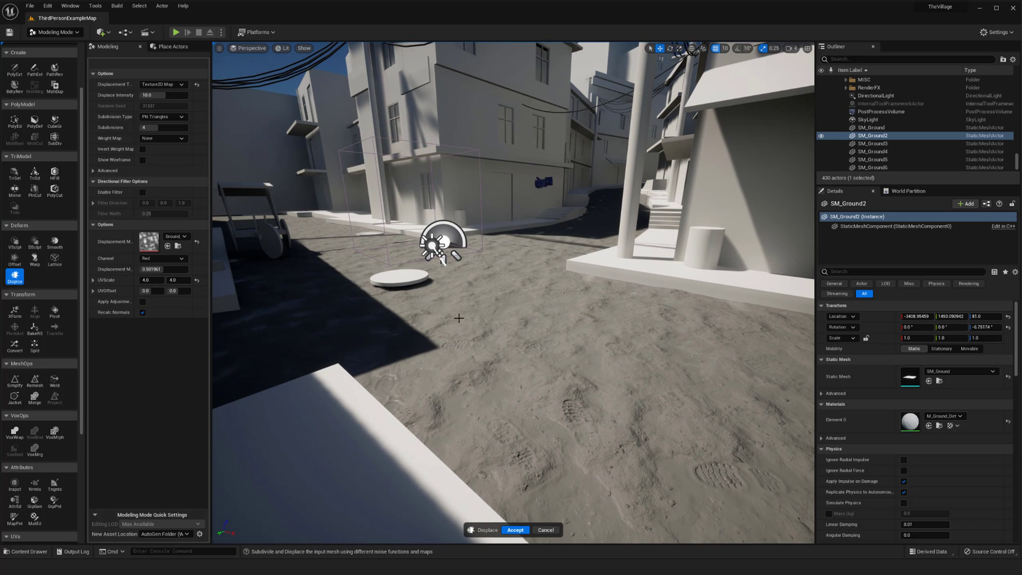
right_drag(459, 318, 456, 375)
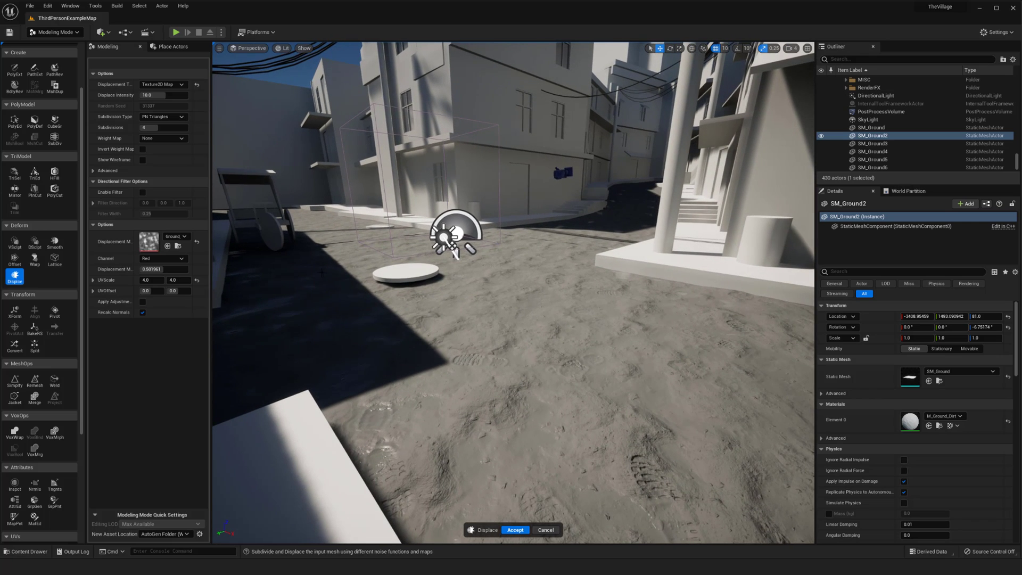
right_drag(318, 265, 318, 276)
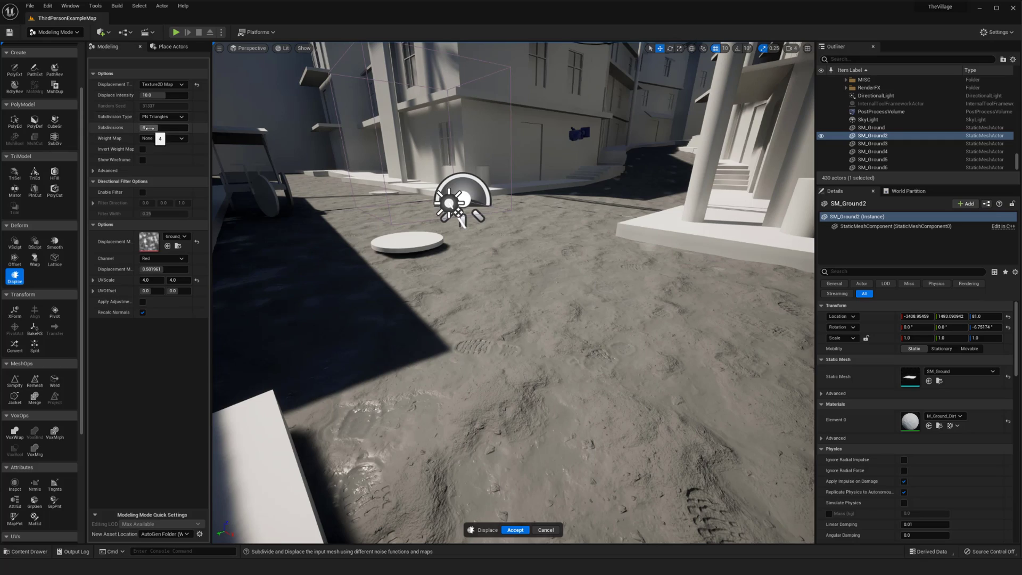
Compare the subdivided ground with the adjacent SM_Ground tile in Wireframe view, and return to Lit view
click(285, 48)
click(299, 87)
right_drag(513, 292, 602, 346)
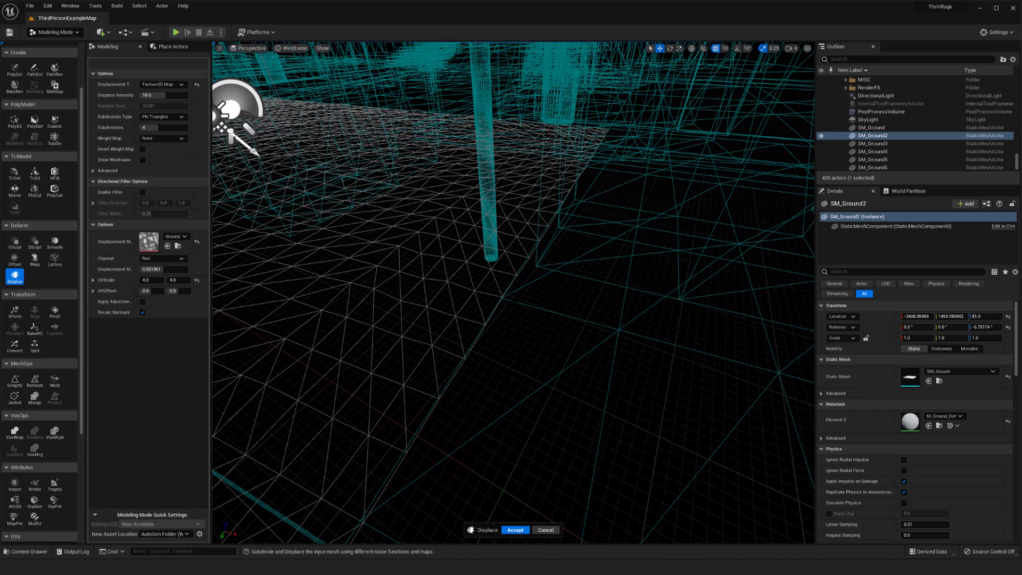
click(513, 301)
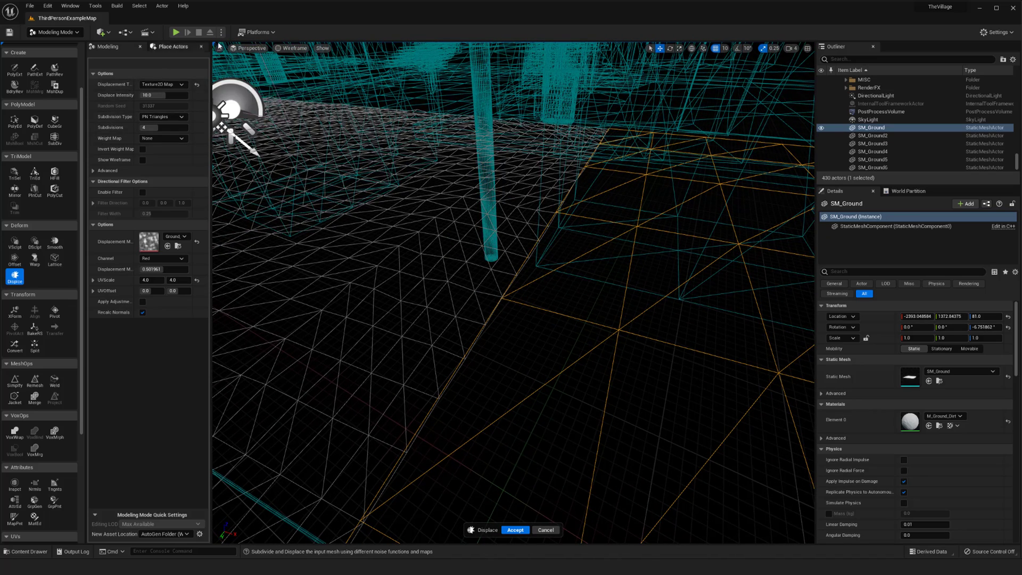
click(293, 47)
click(300, 70)
right_drag(481, 186, 492, 244)
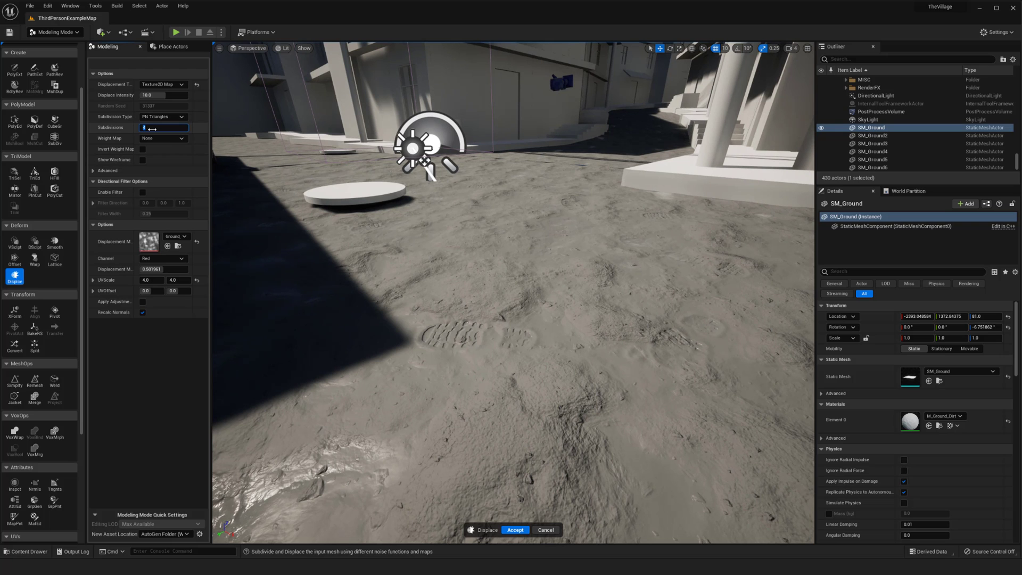
Raise the Displace subdivisions to 5 and finally to 6, checking the ground detail up close
text(5)
right_drag(597, 288, 597, 309)
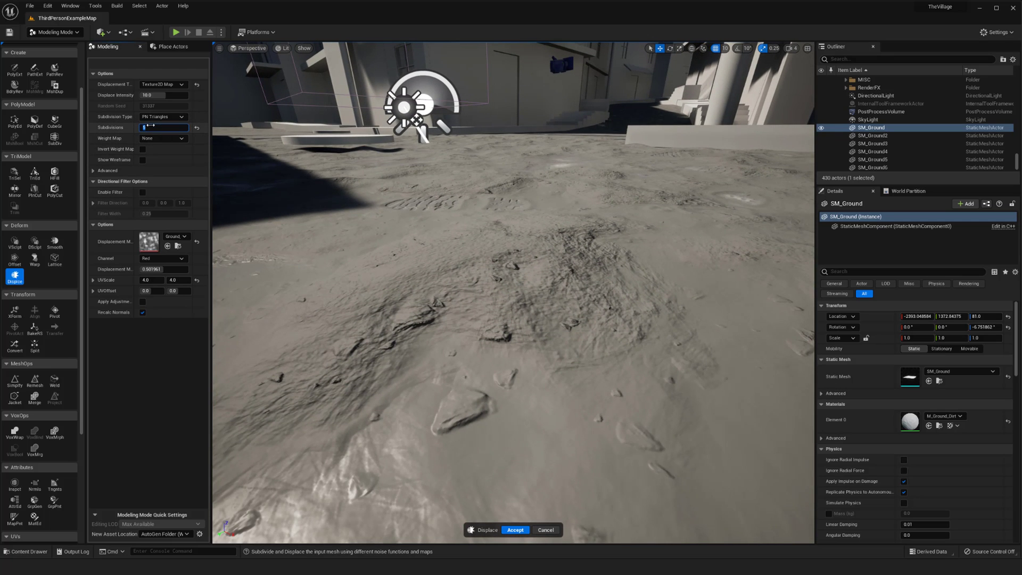
text(6)
right_drag(594, 303, 612, 255)
mouse_move(571, 332)
right_down()
mouse_move(548, 351)
mouse_move(537, 330)
mouse_move(584, 339)
right_up()
key(s)
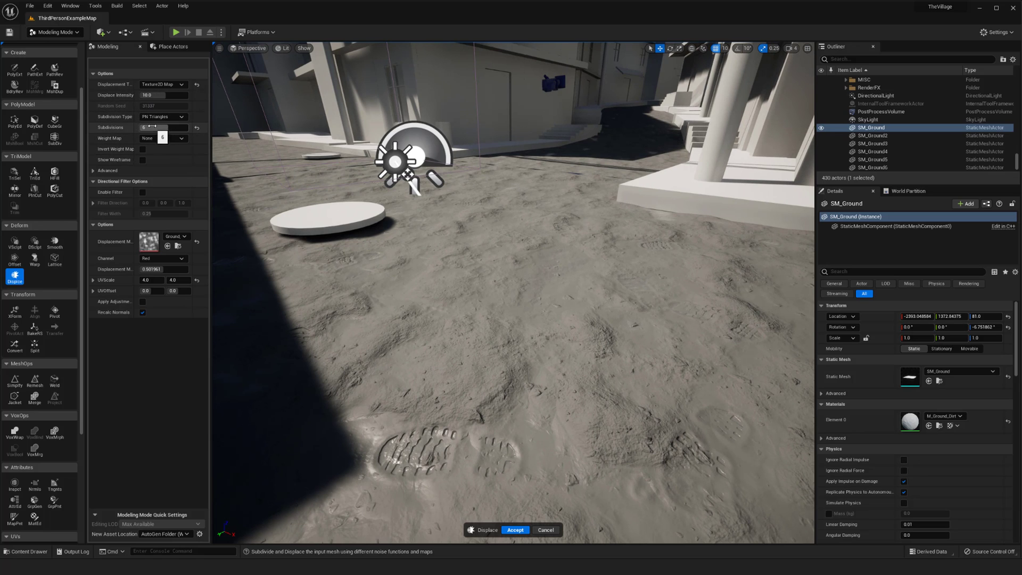
Review the subdivision types, keep PN Triangles, toggle Show Wireframe on and off, and check the Displace Intensity value
click(149, 116)
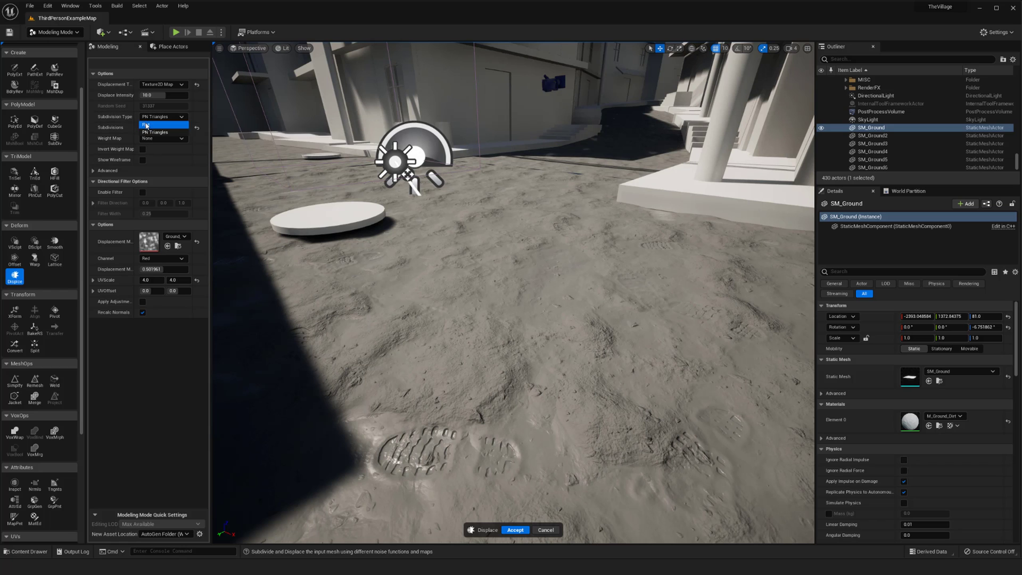
click(152, 132)
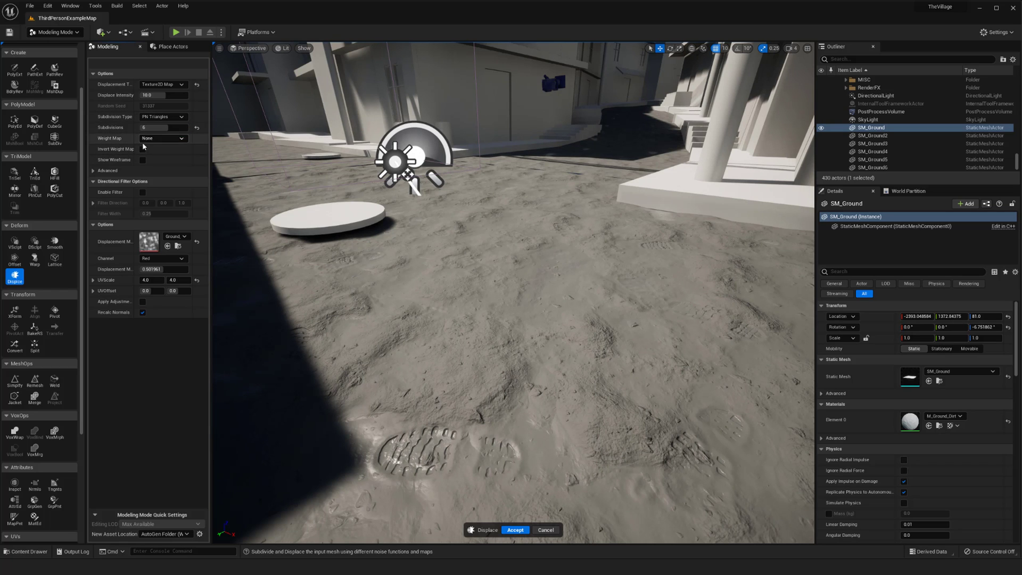
drag(141, 149, 150, 159)
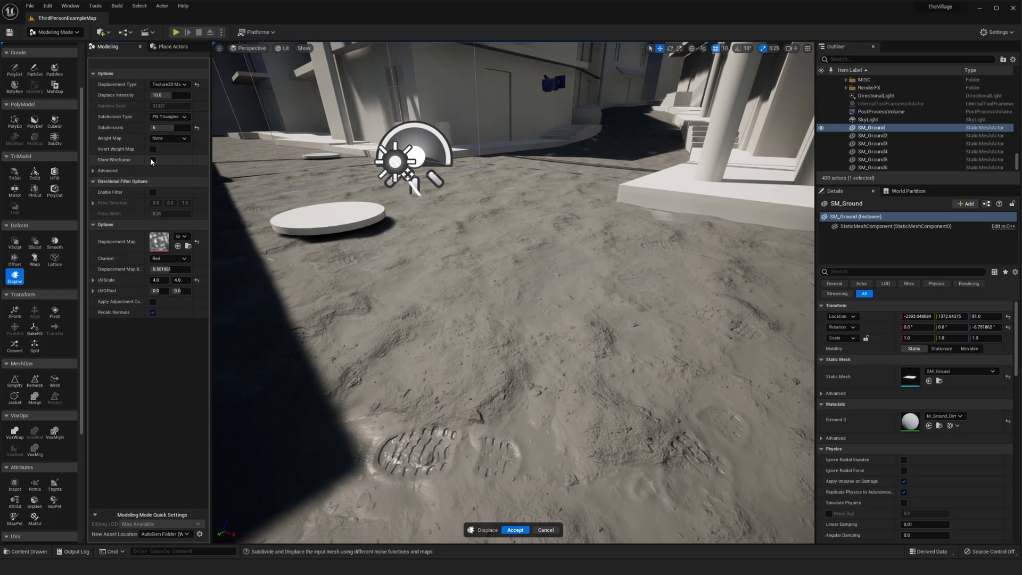
click(152, 161)
click(153, 161)
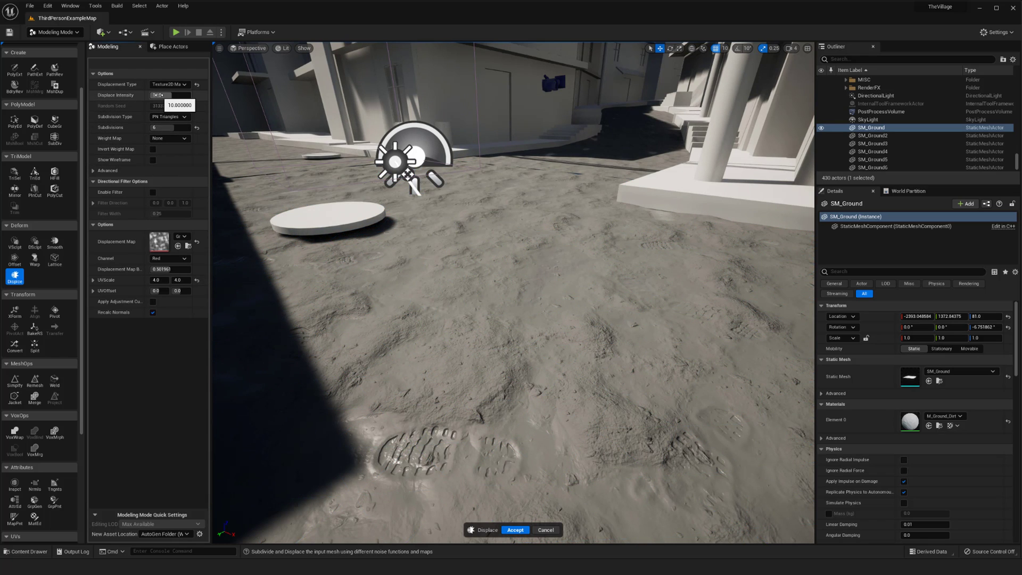
mouse_move(159, 95)
mouse_down()
mouse_move(199, 96)
mouse_move(160, 96)
mouse_up()
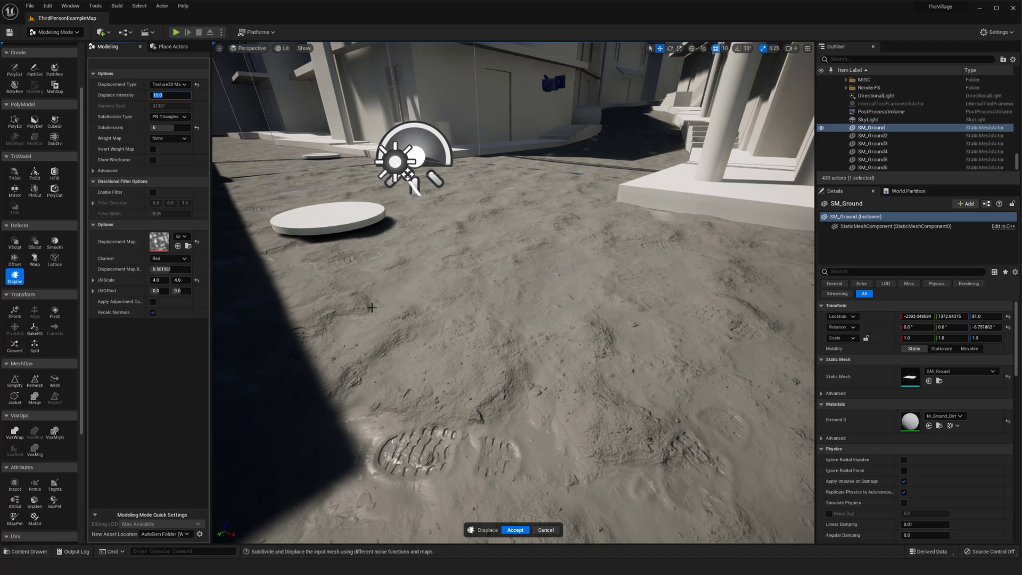
Look over the displaced ground and accept the Displace operation
right_drag(416, 323, 517, 277)
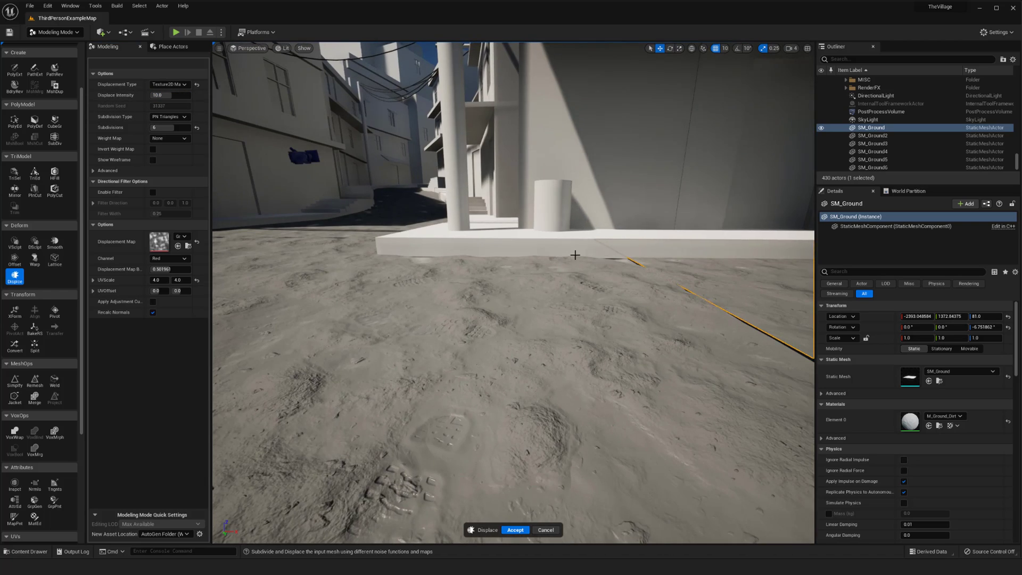
right_drag(482, 284, 454, 276)
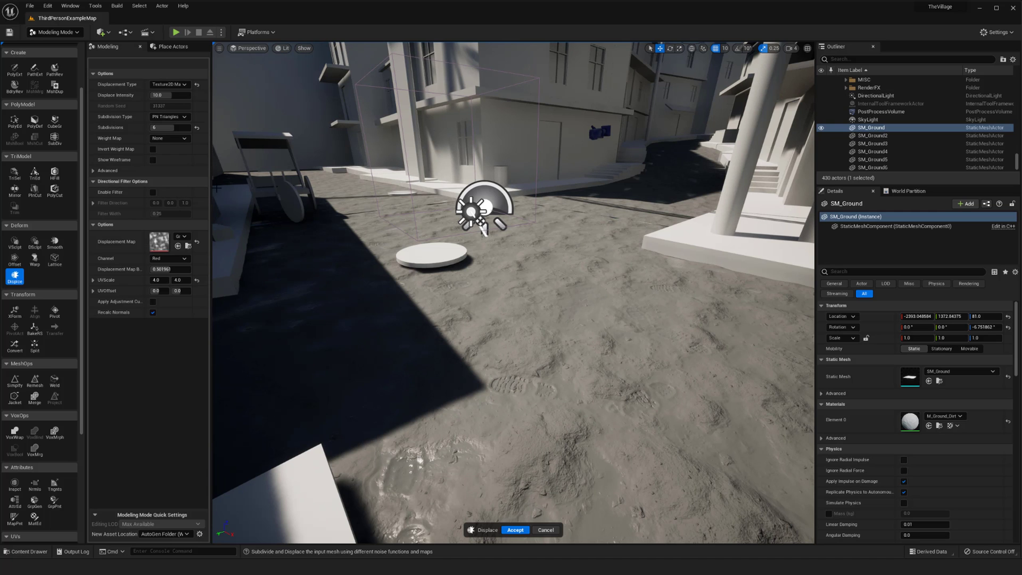
right_drag(516, 300, 481, 289)
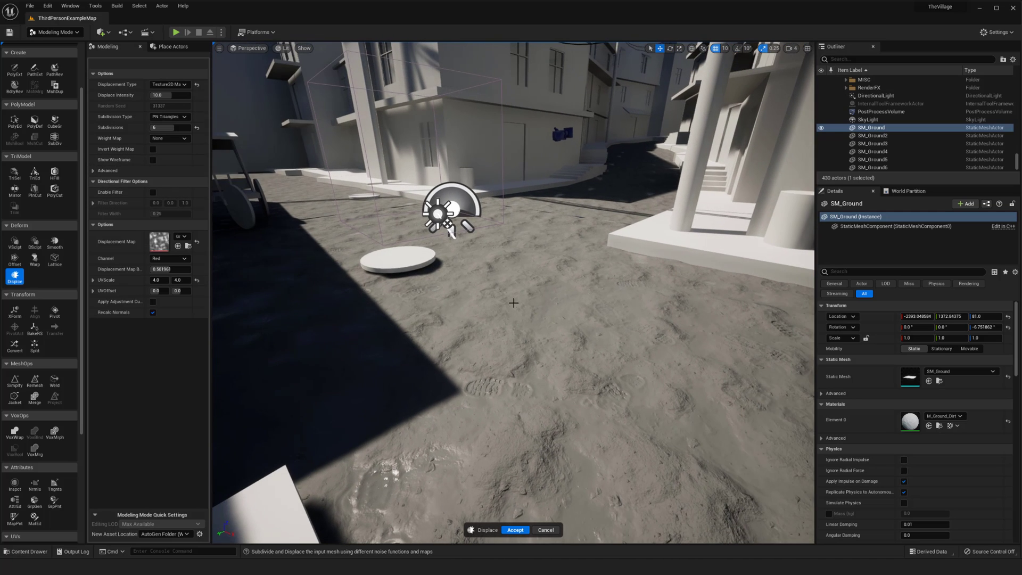
click(515, 530)
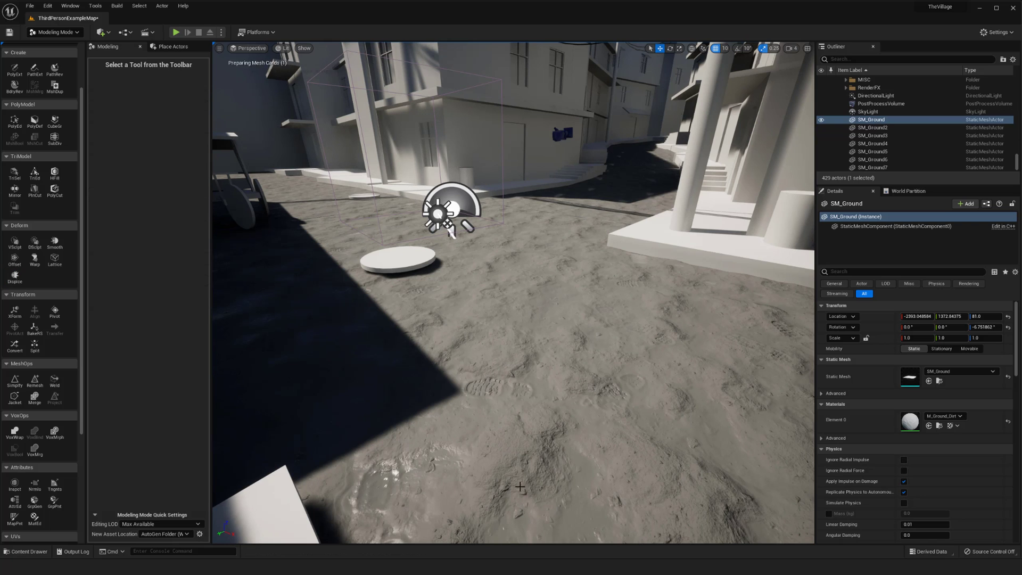
Select SM_Ground2 and inspect its displaced geometry in Wireframe view, returning to Lit view with Game View toggled
mouse_move(509, 302)
right_down()
mouse_move(519, 291)
mouse_move(506, 299)
right_up()
click(506, 305)
mouse_move(452, 238)
right_down()
mouse_move(469, 242)
mouse_move(407, 246)
mouse_move(475, 238)
mouse_move(441, 245)
right_up()
right_drag(549, 285, 549, 285)
click(283, 48)
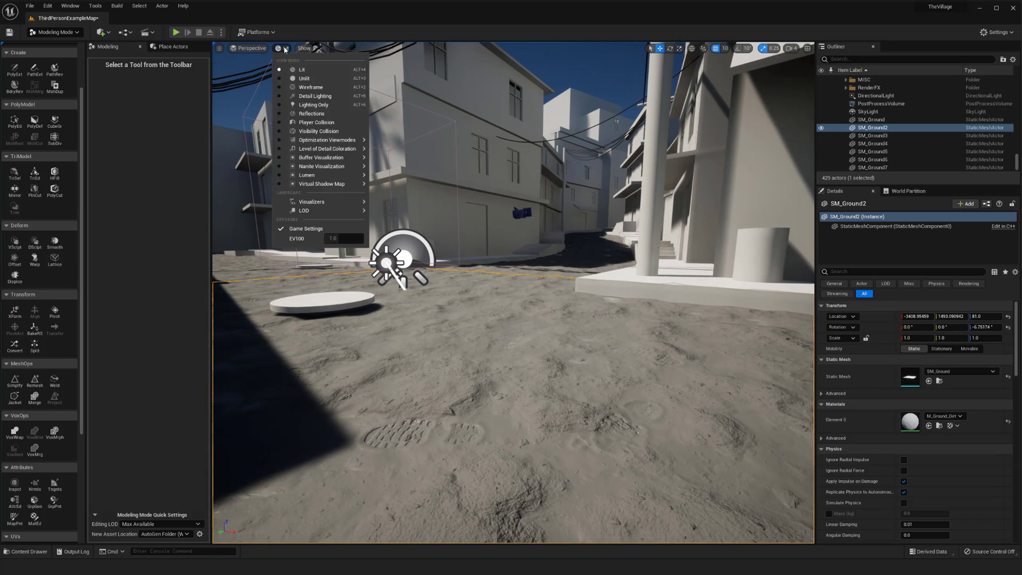
click(301, 88)
right_drag(301, 89, 302, 89)
key(g)
click(285, 49)
click(301, 71)
right_drag(476, 243, 477, 243)
key(g)
key(g)
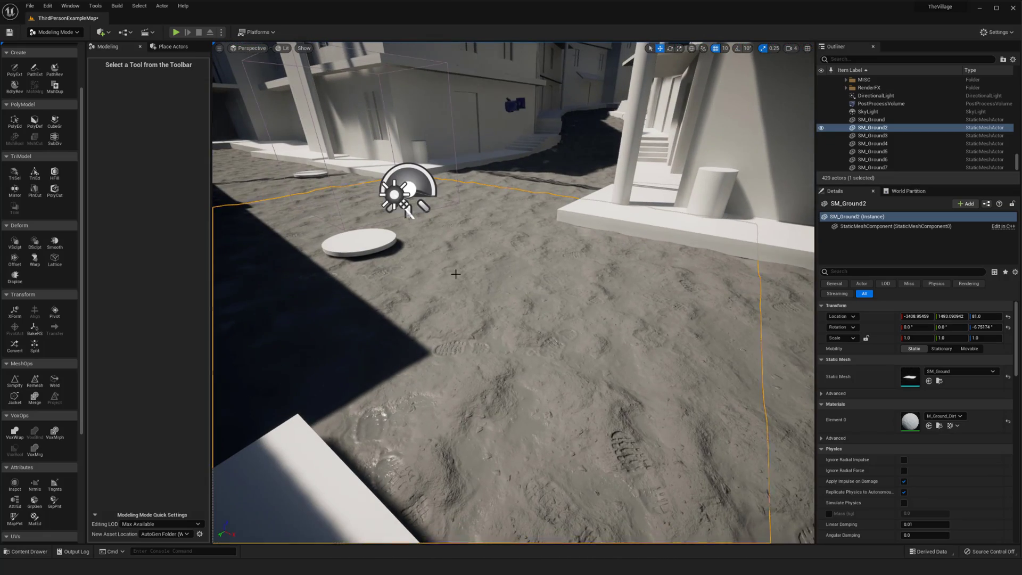
Lower the flat round Cylinder9 into the displaced ground, turning off grid snapping to fine-tune its height
right_drag(458, 276, 502, 315)
click(423, 273)
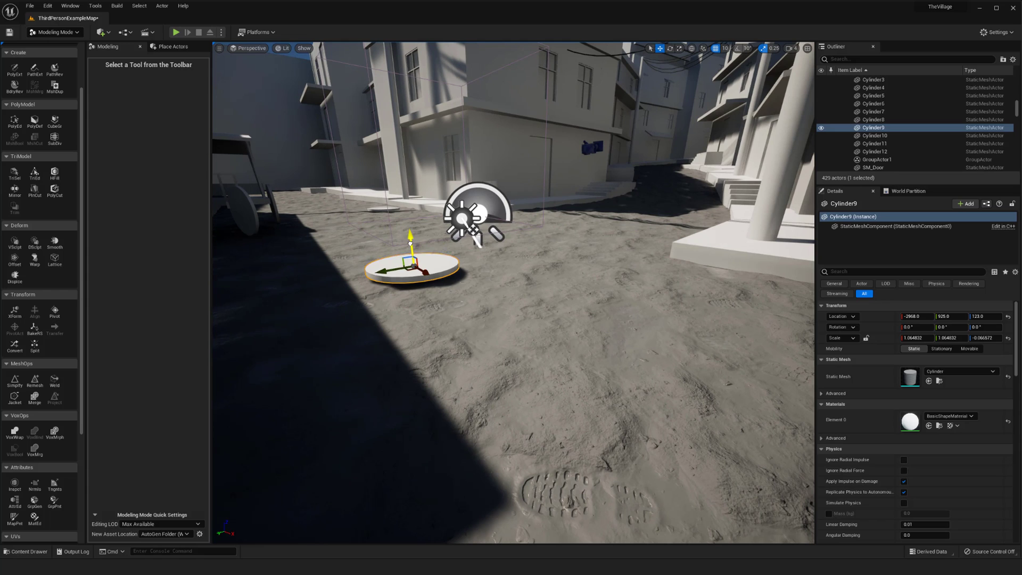
drag(410, 243, 411, 248)
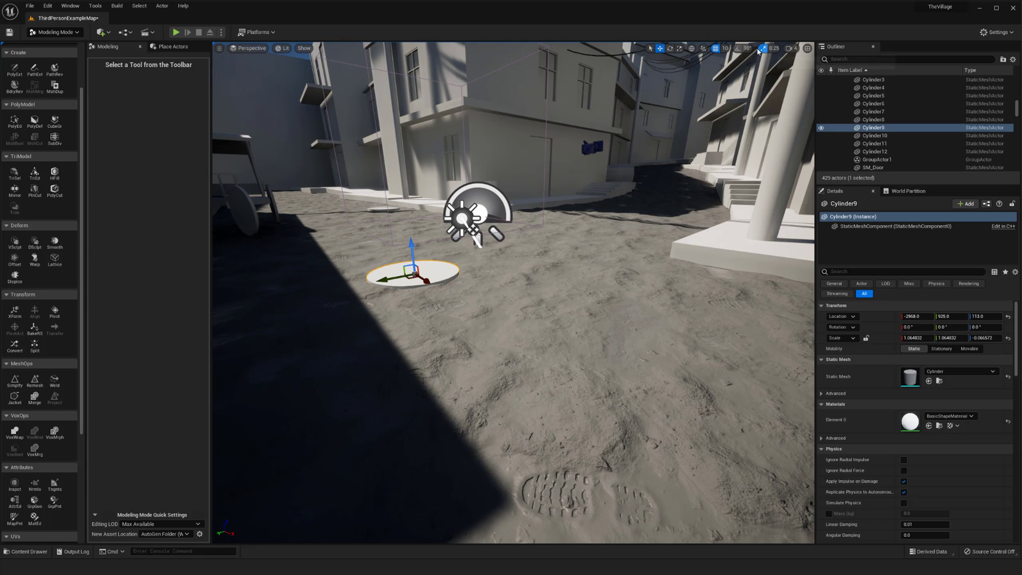
drag(413, 246, 411, 243)
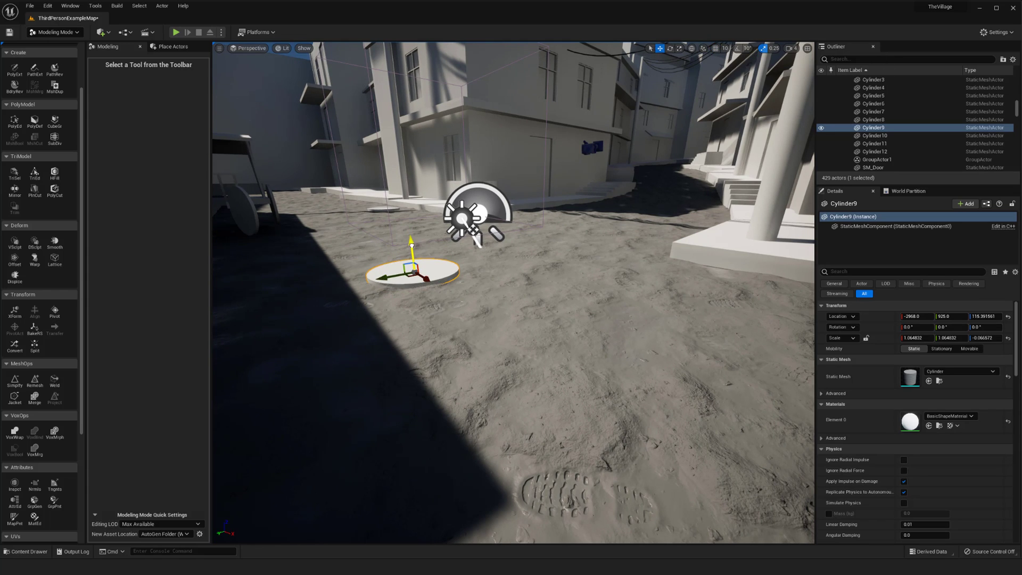
key(g)
mouse_move(483, 262)
right_down()
mouse_move(380, 285)
mouse_move(478, 266)
right_up()
key(w)
right_drag(618, 256, 550, 269)
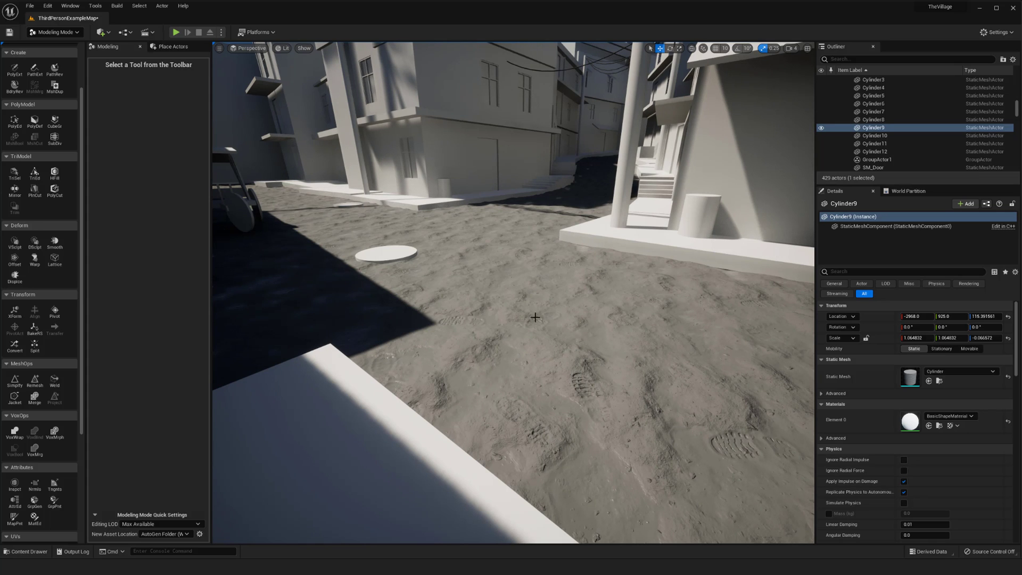
Select SM_Ground2 in the street and open its SM_Ground static mesh to inspect the displaced geometry
right_drag(527, 317, 502, 363)
click(509, 336)
click(388, 286)
click(462, 347)
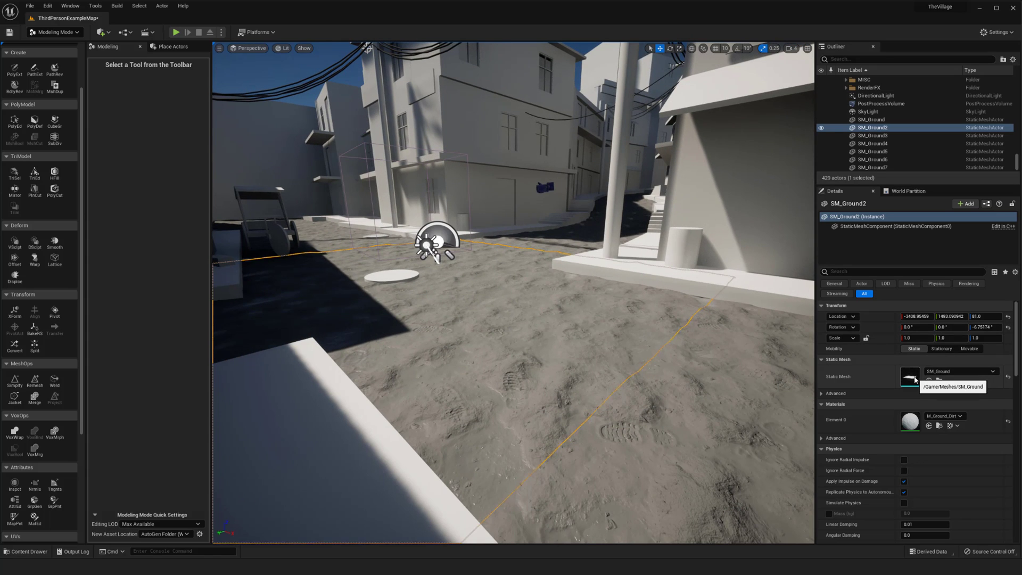
double_click(910, 377)
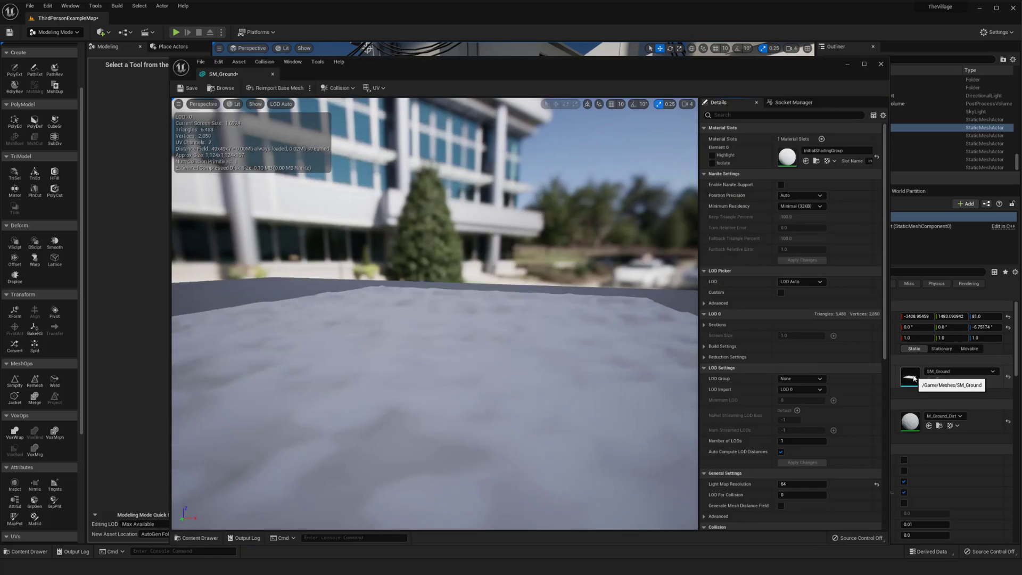
alt+drag(434, 314, 586, 368)
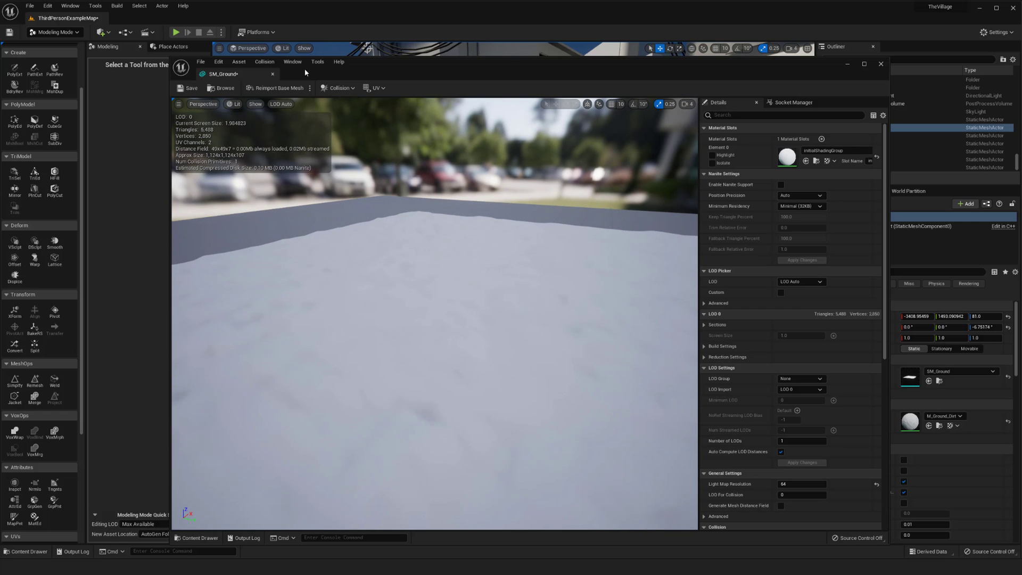
Close the SM_Ground mesh editor and examine the displaced street ground around the flat cylinder, toggling Game View to hide the editor icons
click(272, 74)
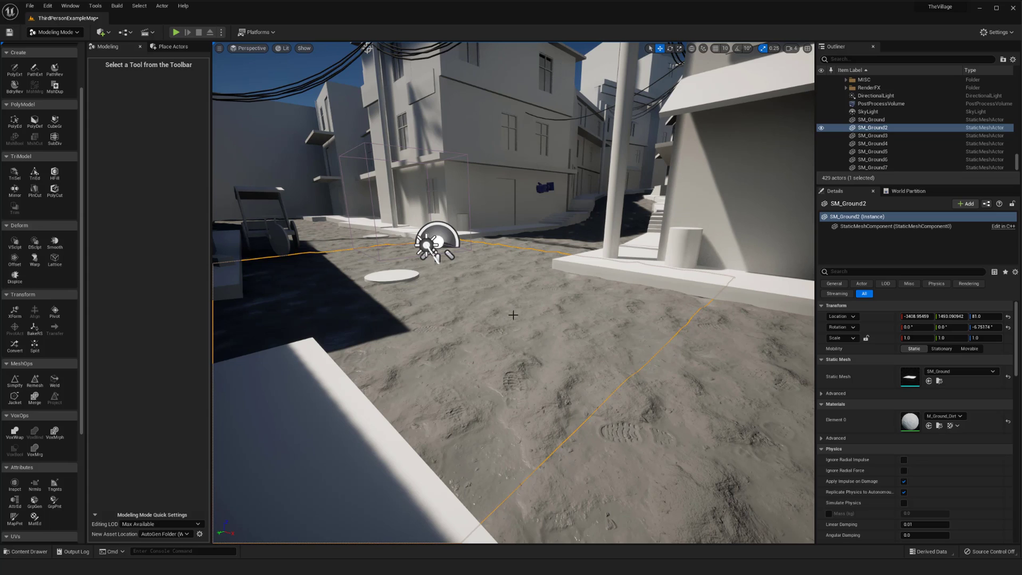
key(g)
right_drag(510, 315, 480, 319)
key(g)
key(w)
key(g)
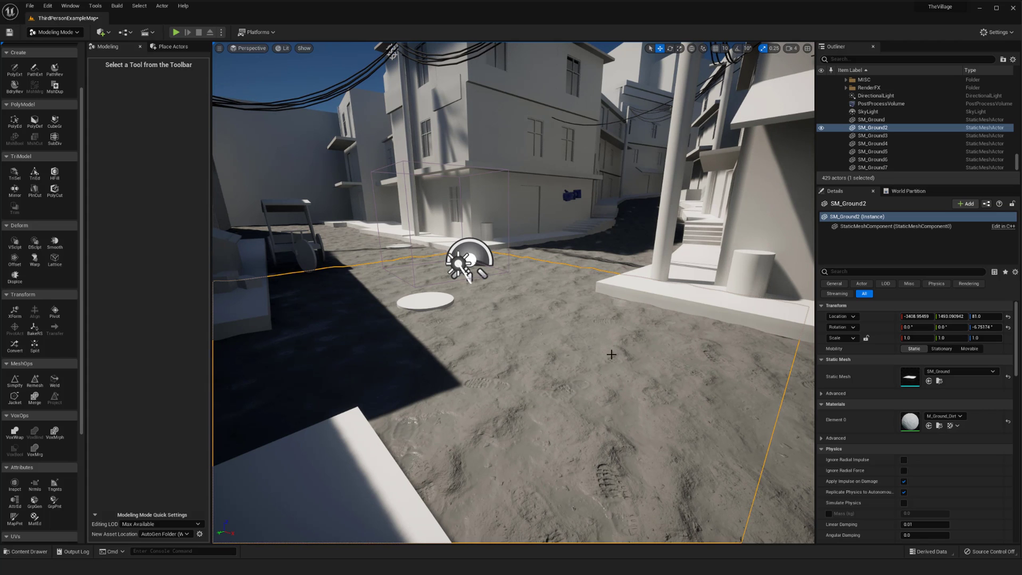
mouse_move(544, 352)
right_down()
mouse_move(538, 375)
mouse_move(534, 342)
mouse_move(532, 360)
right_up()
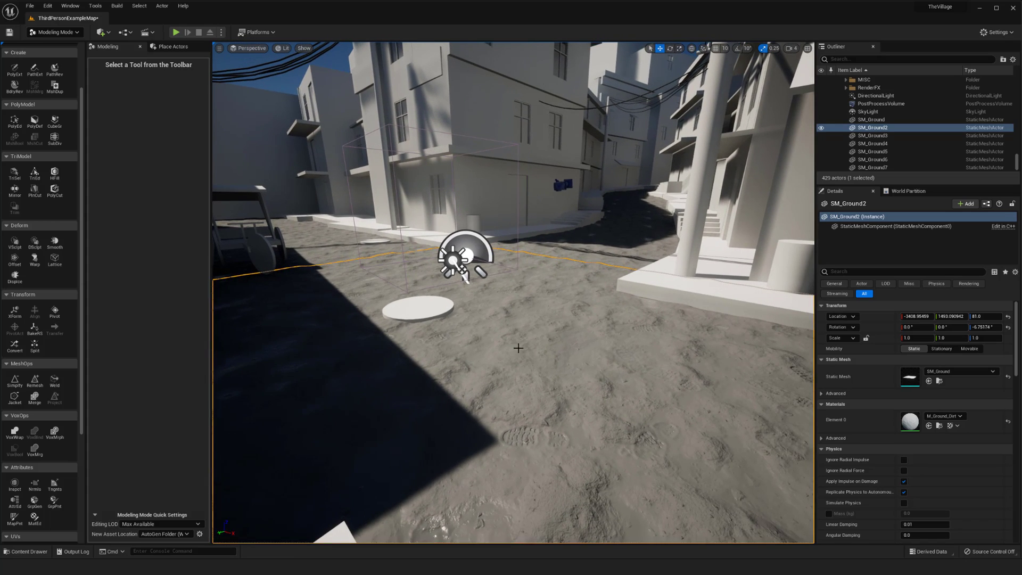
mouse_move(382, 259)
right_down()
mouse_move(398, 282)
mouse_move(383, 255)
right_up()
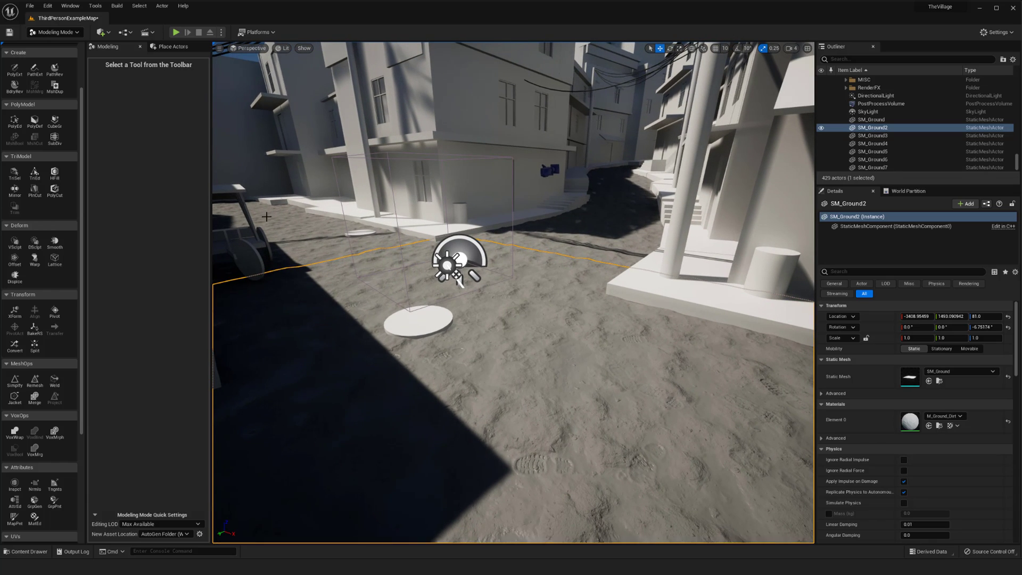
right_drag(613, 403, 603, 397)
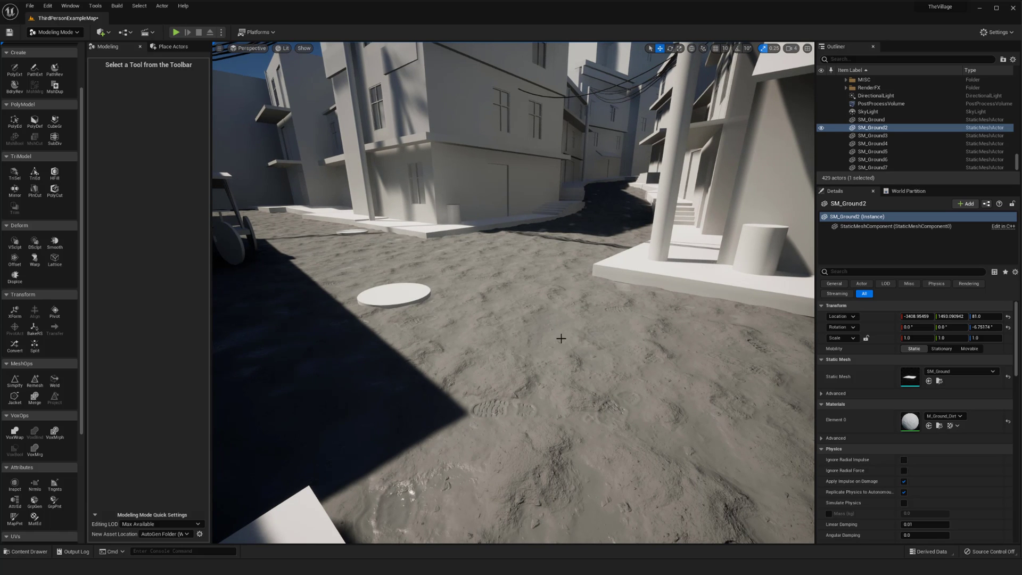
right_drag(524, 344, 484, 332)
key(g)
key(w)
Reopen the SM_Ground static mesh from SM_Ground2 to check its triangle and vertex statistics, and return to the street
double_click(912, 375)
key(ctrl+e)
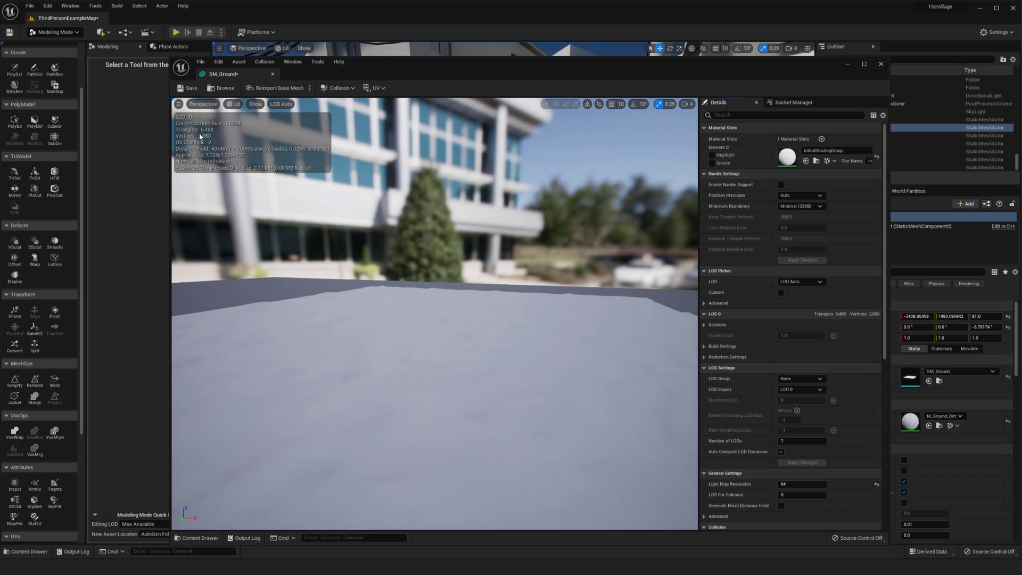
click(881, 64)
right_drag(532, 309, 614, 323)
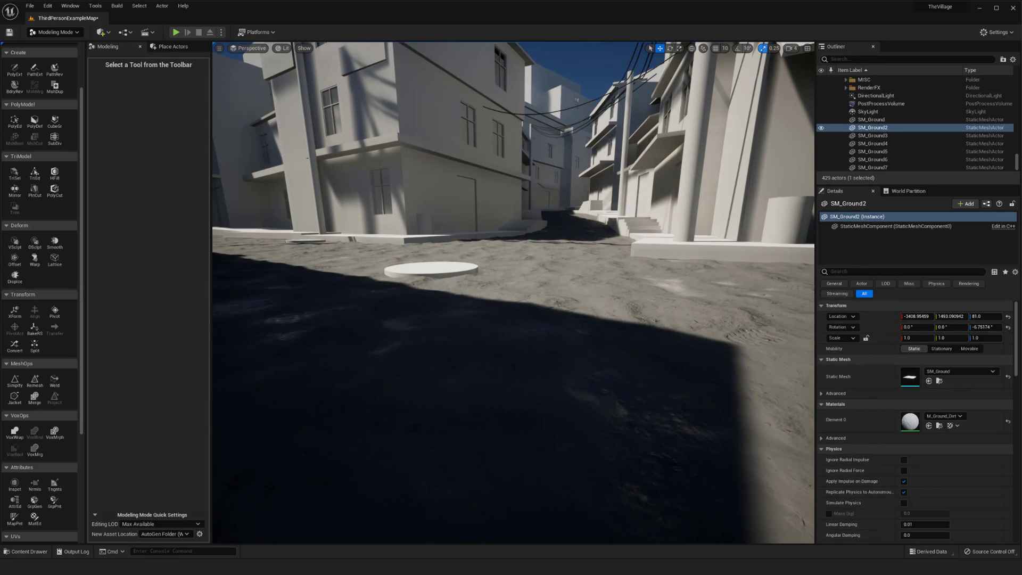